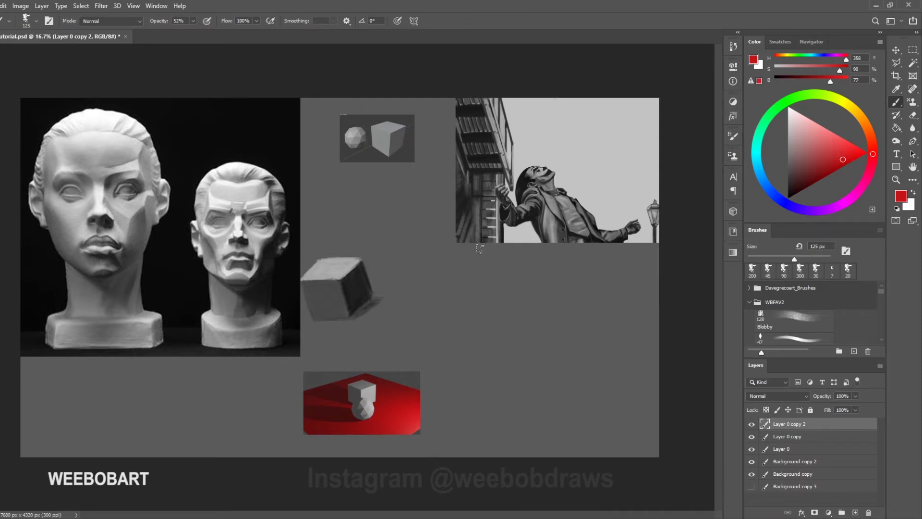
{"action": "key", "text": "bracketright"}
{"action": "key", "text": "bracketright"}
{"action": "key", "text": "bracketright"}
{"action": "key", "text": "bracketright"}
{"action": "key", "text": "bracketright"}
{"action": "key", "text": "bracketright"}
{"action": "mouse_move", "coordinate": [408, 254]}
{"action": "left_mouse_down"}
{"action": "mouse_move", "coordinate": [414, 323]}
{"action": "mouse_move", "coordinate": [426, 295]}
{"action": "mouse_move", "coordinate": [414, 221]}
{"action": "left_mouse_up"}
{"action": "key", "text": "ctrl"}
{"action": "key", "text": "ctrl+z"}
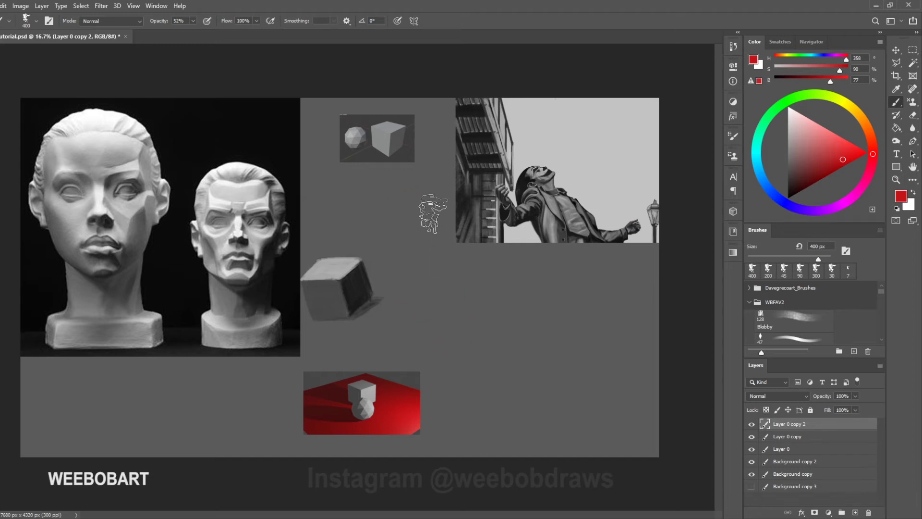
{"action": "key", "text": "bracketleft"}
{"action": "key", "text": "bracketleft"}
{"action": "key", "text": "bracketleft"}
{"action": "key", "text": "bracketleft"}
{"action": "key", "text": "bracketleft"}
{"action": "left_click_drag", "start_coordinate": [406, 207], "coordinate": [423, 271]}
{"action": "key", "text": "ctrl+z"}
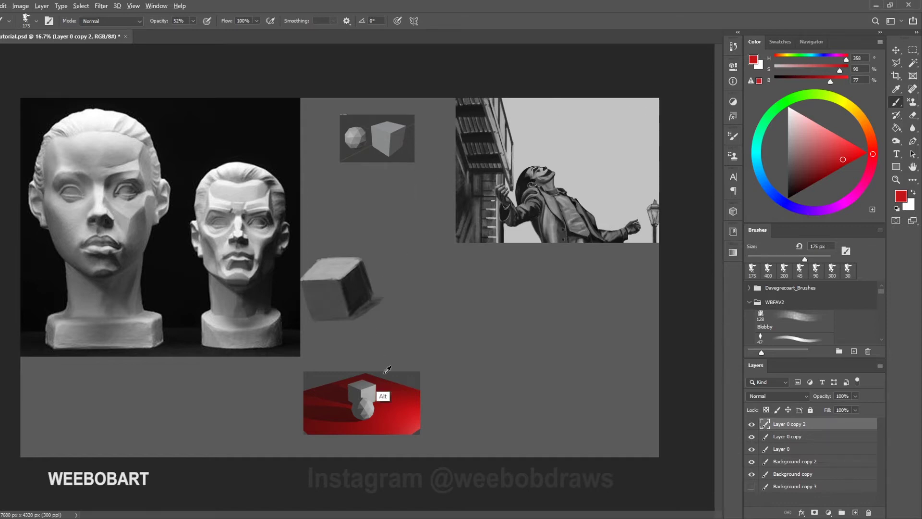
Sample the dark red of the floor in the red cube-and-sphere study and paint a vertical red swatch on the empty grey area
{"action": "left_click", "coordinate": [404, 408], "text": "alt"}
{"action": "key", "text": "bracketright"}
{"action": "key", "text": "bracketright"}
{"action": "key", "text": "bracketright"}
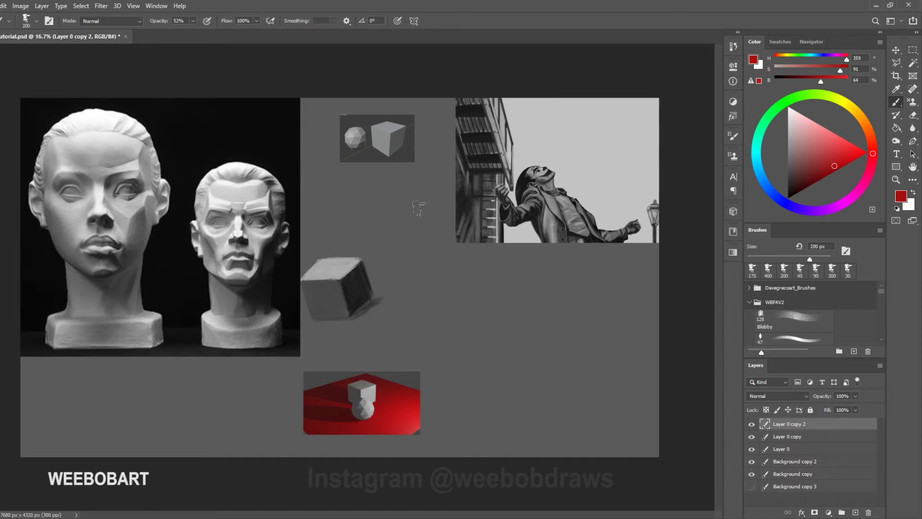
{"action": "mouse_move", "coordinate": [413, 197]}
{"action": "left_mouse_down"}
{"action": "mouse_move", "coordinate": [416, 234]}
{"action": "mouse_move", "coordinate": [413, 204]}
{"action": "mouse_move", "coordinate": [432, 200]}
{"action": "left_mouse_up"}
Shift the hue to ochre yellow and paint a swatch below the red one, raising the brush opacity to 100%
{"action": "left_click_drag", "start_coordinate": [871, 144], "coordinate": [854, 109]}
{"action": "mouse_move", "coordinate": [413, 288]}
{"action": "left_mouse_down"}
{"action": "mouse_move", "coordinate": [416, 315]}
{"action": "mouse_move", "coordinate": [414, 288]}
{"action": "left_mouse_up"}
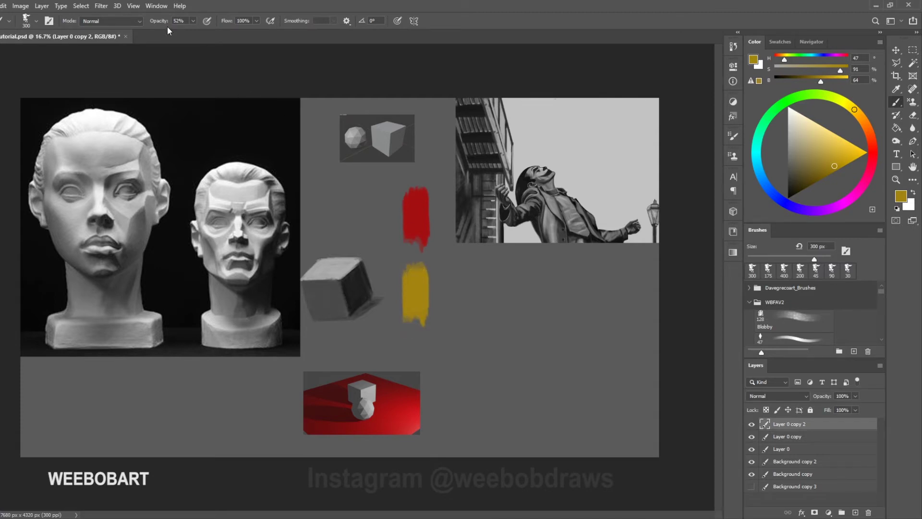
{"action": "key", "text": "0"}
{"action": "left_click_drag", "start_coordinate": [423, 271], "coordinate": [422, 301]}
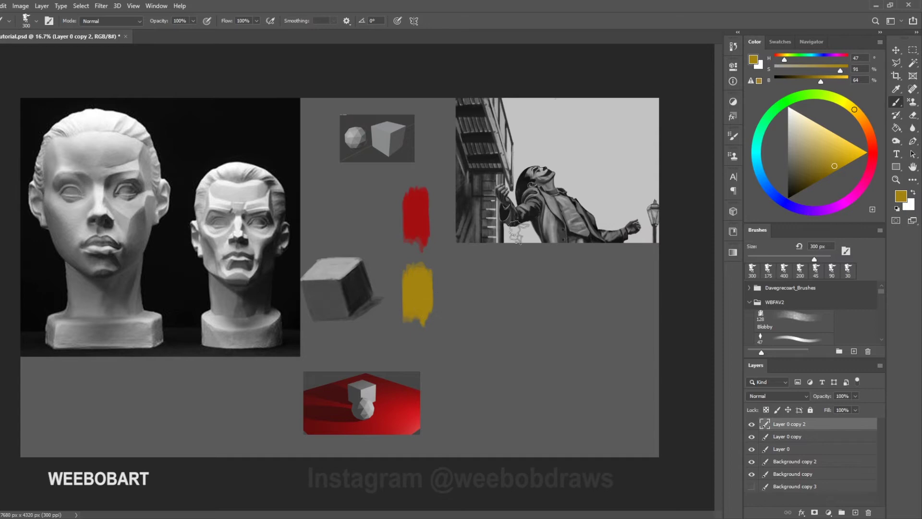
Repaint the yellow swatch in a brighter, more saturated yellow and the swatch above it in a bright red
{"action": "left_click_drag", "start_coordinate": [856, 149], "coordinate": [863, 153]}
{"action": "left_click_drag", "start_coordinate": [414, 278], "coordinate": [414, 310]}
{"action": "left_click", "coordinate": [873, 150]}
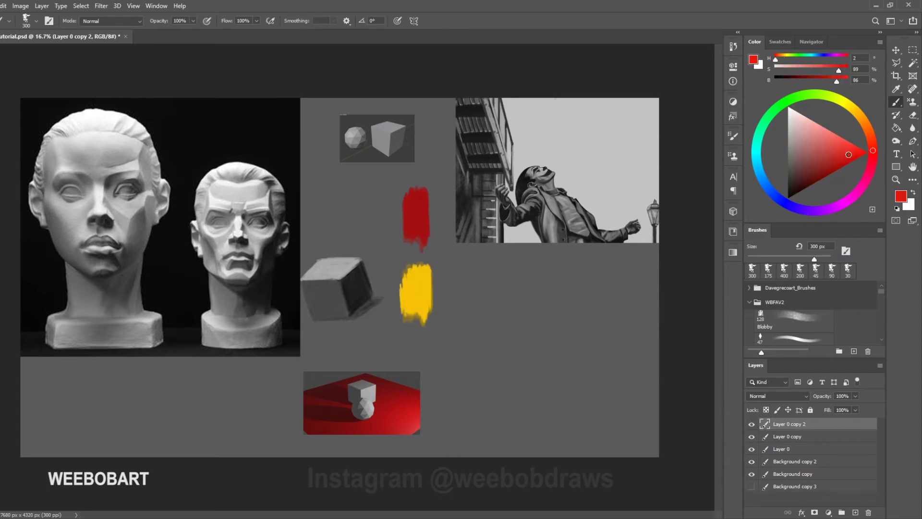
{"action": "mouse_move", "coordinate": [417, 197]}
{"action": "left_mouse_down"}
{"action": "mouse_move", "coordinate": [417, 232]}
{"action": "mouse_move", "coordinate": [414, 190]}
{"action": "left_mouse_up"}
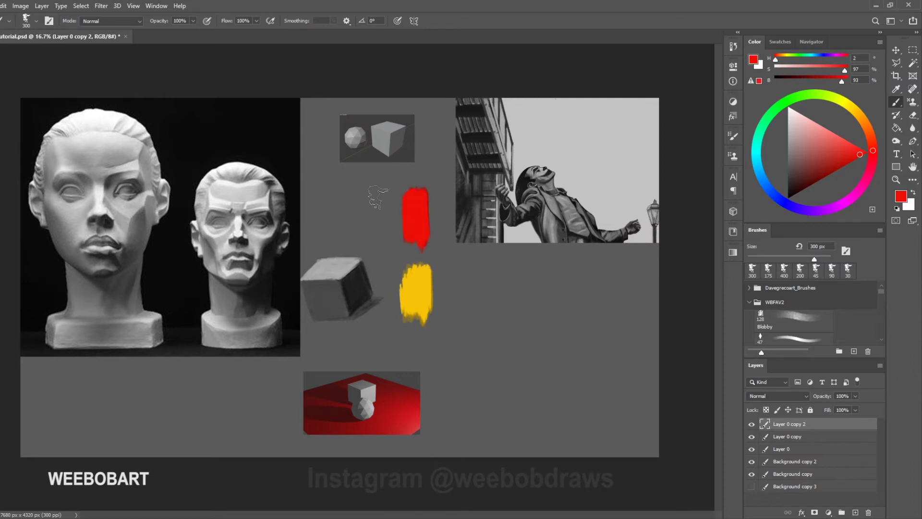
Lower the brush opacity to 55% and paint a short, smaller red stroke in the gap between the red and yellow swatches
{"action": "left_click_drag", "start_coordinate": [161, 21], "coordinate": [158, 23]}
{"action": "key", "text": "bracketleft"}
{"action": "key", "text": "bracketleft"}
{"action": "key", "text": "bracketleft"}
{"action": "key", "text": "bracketleft"}
{"action": "left_click", "coordinate": [423, 238]}
Sample the red and brush it from the gap down over the yellow swatch to start mixing the two colors
{"action": "key", "text": "bracketright"}
{"action": "key", "text": "bracketright"}
{"action": "key", "text": "bracketright"}
{"action": "key", "text": "bracketright"}
{"action": "key", "text": "bracketright"}
{"action": "key", "text": "bracketright"}
{"action": "key", "text": "bracketright"}
{"action": "key", "text": "bracketright"}
{"action": "key", "text": "e"}
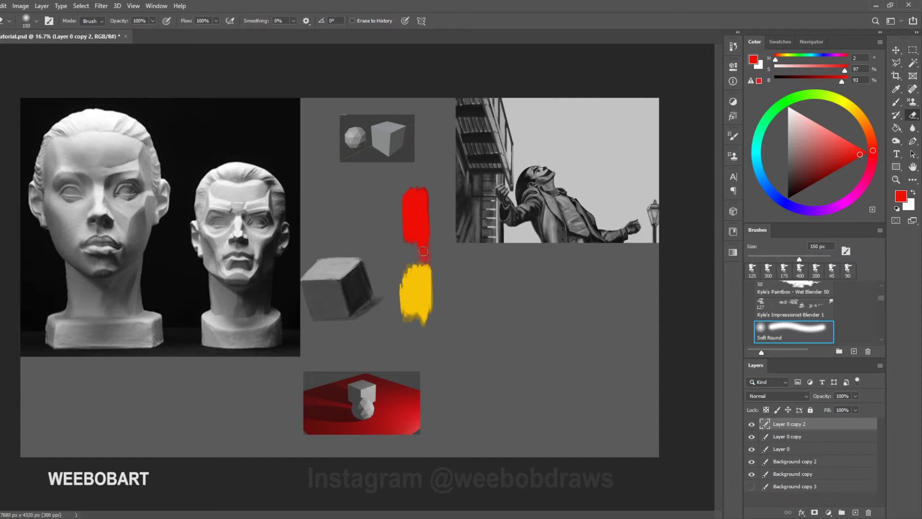
{"action": "key", "text": "b"}
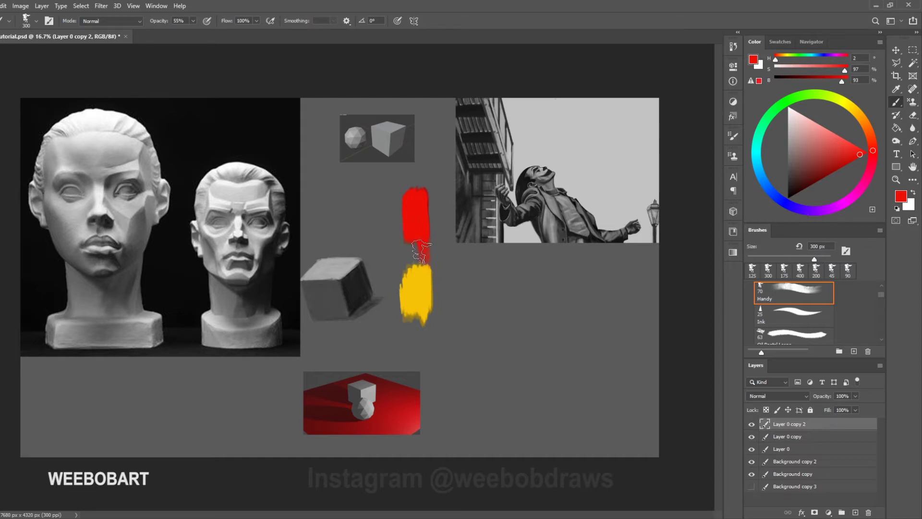
{"action": "key", "text": "alt"}
{"action": "left_click", "coordinate": [425, 236], "text": "alt"}
{"action": "mouse_move", "coordinate": [424, 259]}
{"action": "left_mouse_down"}
{"action": "mouse_move", "coordinate": [419, 234]}
{"action": "mouse_move", "coordinate": [424, 305]}
{"action": "left_mouse_up"}
With a 150 px brush, sample the blended orange and paint red and red-orange bands across the top of the yellow swatch
{"action": "key", "text": "bracketleft"}
{"action": "key", "text": "bracketleft"}
{"action": "key", "text": "bracketleft"}
{"action": "left_click", "coordinate": [427, 270], "text": "alt"}
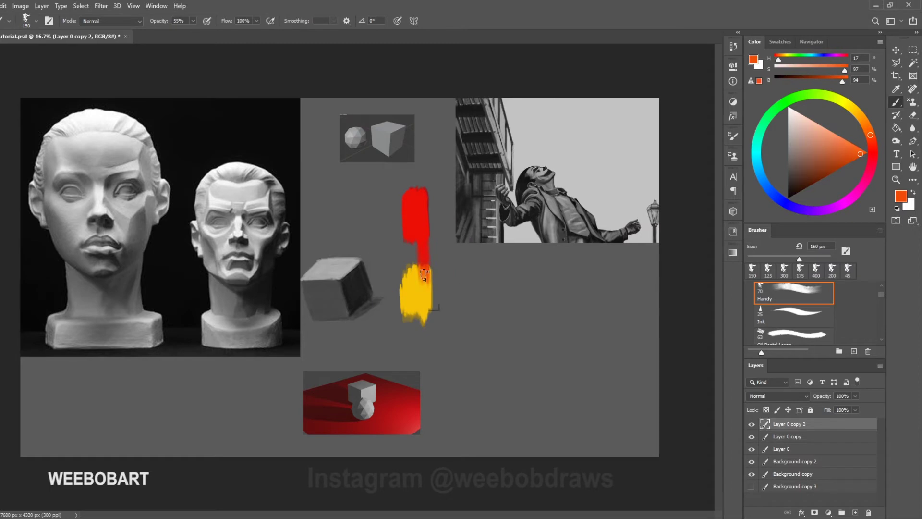
{"action": "left_click", "coordinate": [425, 276], "text": "alt"}
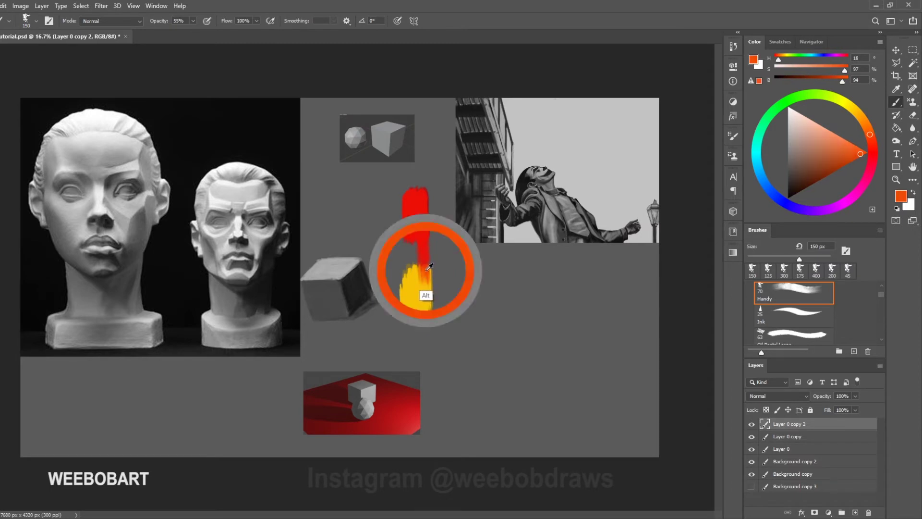
{"action": "mouse_move", "coordinate": [408, 276]}
{"action": "left_mouse_down"}
{"action": "mouse_move", "coordinate": [424, 261]}
{"action": "mouse_move", "coordinate": [418, 247]}
{"action": "mouse_move", "coordinate": [399, 269]}
{"action": "mouse_move", "coordinate": [425, 276]}
{"action": "left_mouse_up"}
{"action": "left_click", "coordinate": [417, 251], "text": "alt"}
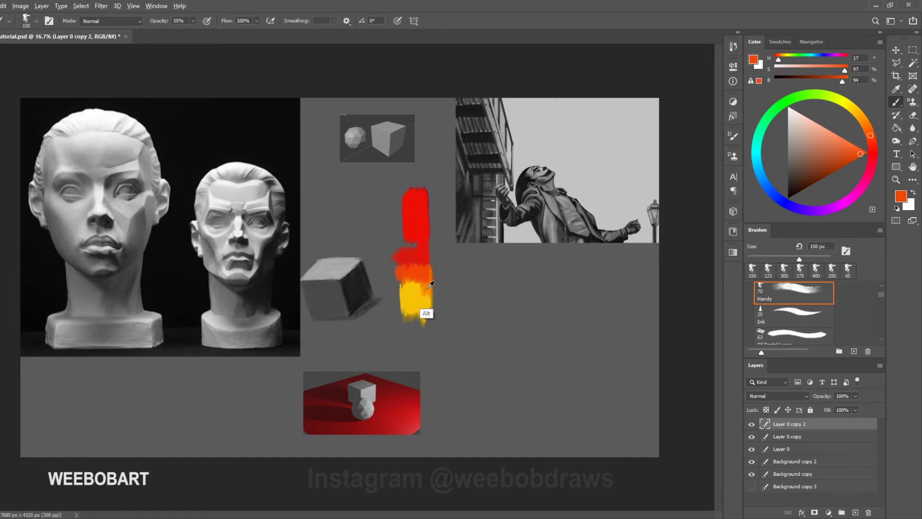
Sample the successive orange and yellow mixes and paint them as bands, completing the red-to-yellow gradation
{"action": "left_click", "coordinate": [422, 312], "text": "alt"}
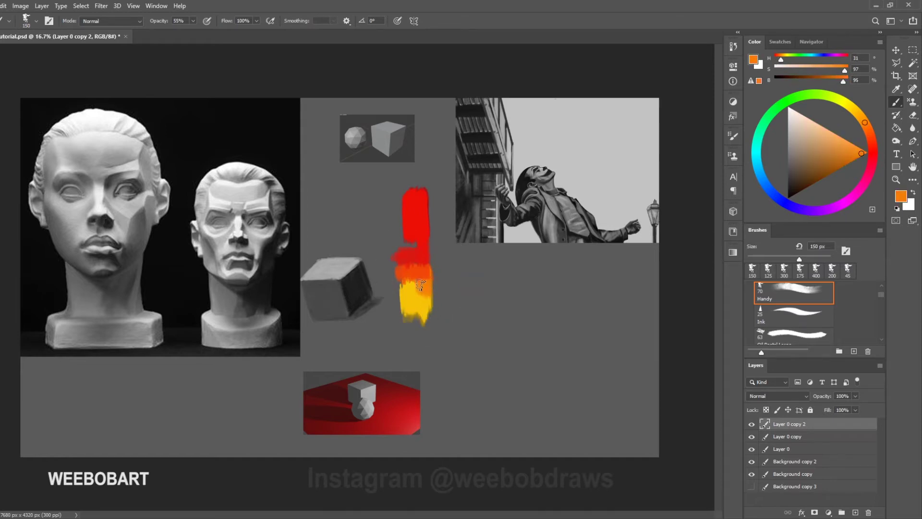
{"action": "mouse_move", "coordinate": [416, 292]}
{"action": "left_mouse_down"}
{"action": "mouse_move", "coordinate": [398, 287]}
{"action": "mouse_move", "coordinate": [420, 299]}
{"action": "mouse_move", "coordinate": [396, 298]}
{"action": "left_mouse_up"}
{"action": "left_click", "coordinate": [432, 300], "text": "alt"}
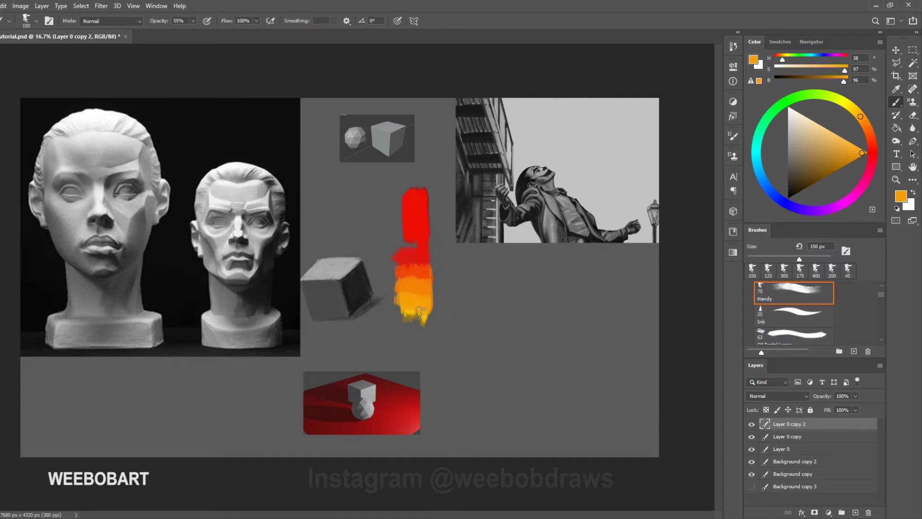
{"action": "left_click", "coordinate": [423, 338], "text": "alt"}
{"action": "mouse_move", "coordinate": [423, 336]}
{"action": "left_mouse_down"}
{"action": "mouse_move", "coordinate": [412, 328]}
{"action": "mouse_move", "coordinate": [409, 312]}
{"action": "mouse_move", "coordinate": [398, 328]}
{"action": "mouse_move", "coordinate": [398, 316]}
{"action": "mouse_move", "coordinate": [425, 328]}
{"action": "left_mouse_up"}
{"action": "left_click", "coordinate": [427, 267], "text": "alt"}
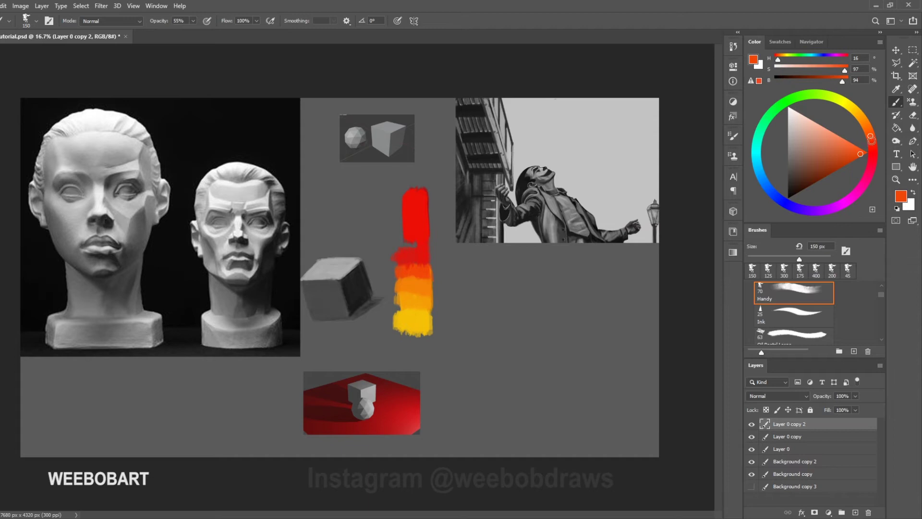
Paint a saturated yellow swatch beside the red gradation and a saturated blue swatch directly below it
{"action": "left_click", "coordinate": [856, 111]}
{"action": "left_click", "coordinate": [867, 152]}
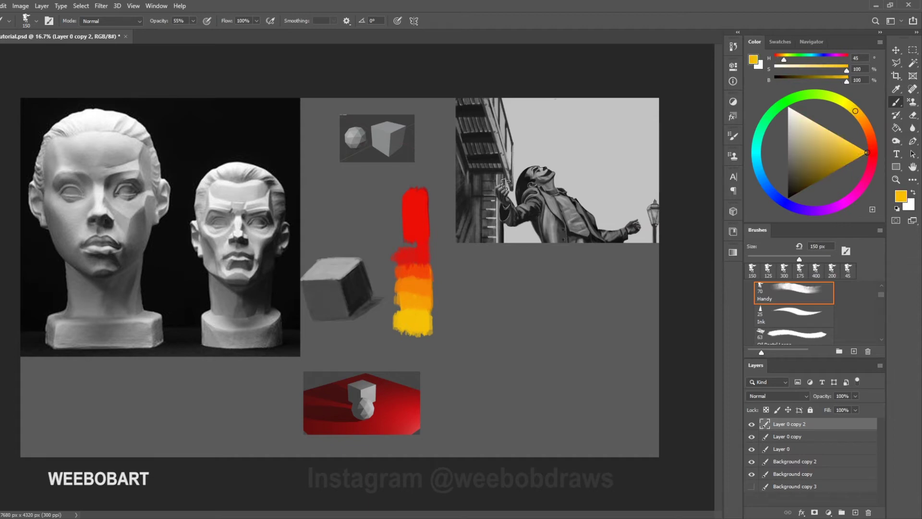
{"action": "mouse_move", "coordinate": [440, 192]}
{"action": "left_mouse_down"}
{"action": "mouse_move", "coordinate": [442, 320]}
{"action": "mouse_move", "coordinate": [438, 245]}
{"action": "mouse_move", "coordinate": [444, 313]}
{"action": "left_mouse_up"}
{"action": "left_click", "coordinate": [778, 197]}
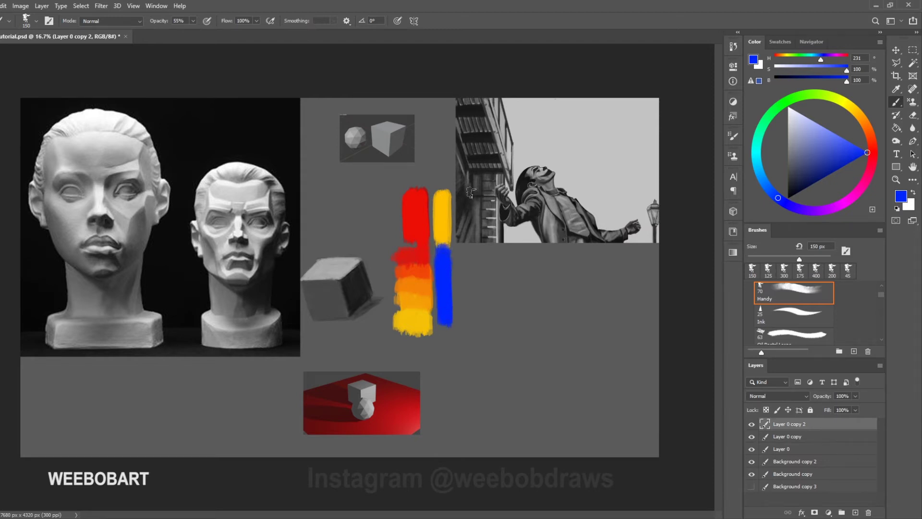
Sample the yellow and, with a 200 px brush, stroke it down over the top of the blue swatch
{"action": "key", "text": "alt"}
{"action": "left_click", "coordinate": [451, 221], "text": "alt"}
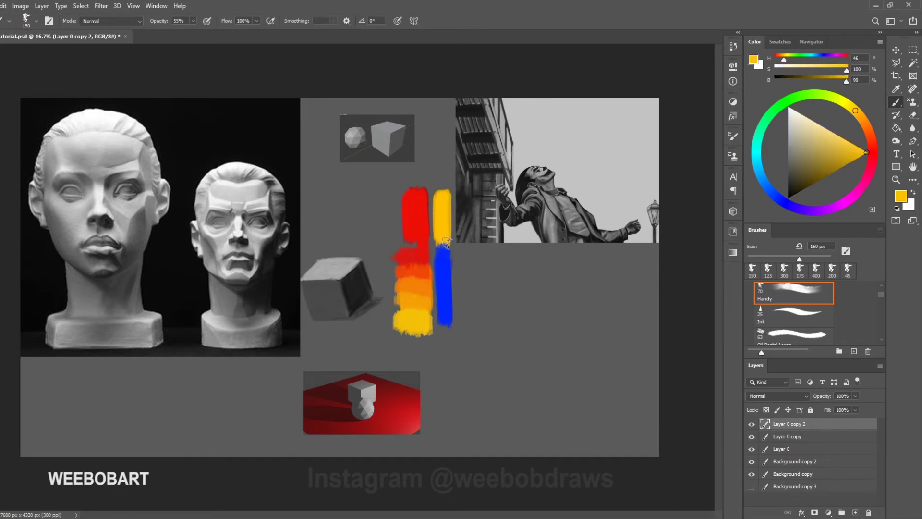
{"action": "key", "text": "]"}
{"action": "left_click_drag", "start_coordinate": [445, 239], "coordinate": [443, 288]}
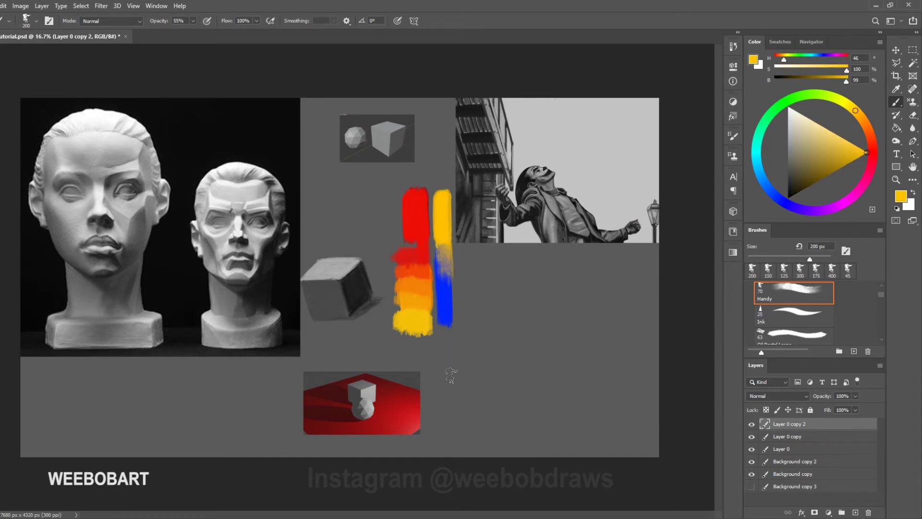
Compare samples from the yellow-blue overlap and paint the muted brownish mix as a band between the two colors
{"action": "left_click", "coordinate": [450, 249], "text": "alt"}
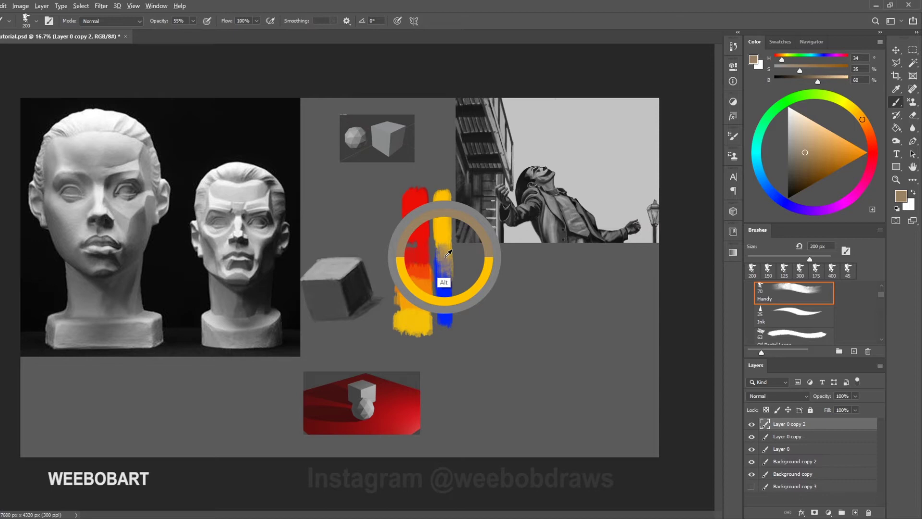
{"action": "left_click", "coordinate": [450, 248], "text": "alt"}
{"action": "left_click", "coordinate": [449, 243], "text": "alt"}
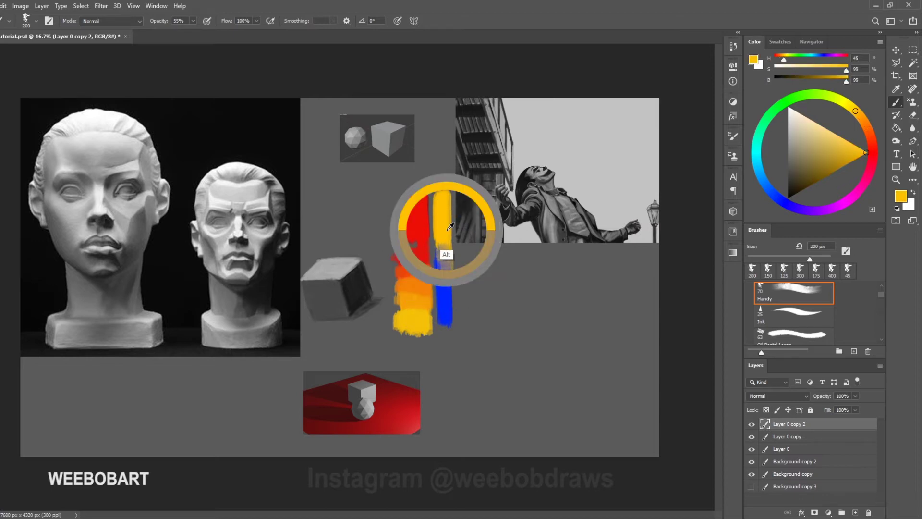
{"action": "left_click", "coordinate": [447, 256], "text": "alt"}
{"action": "left_click", "coordinate": [448, 228], "text": "alt"}
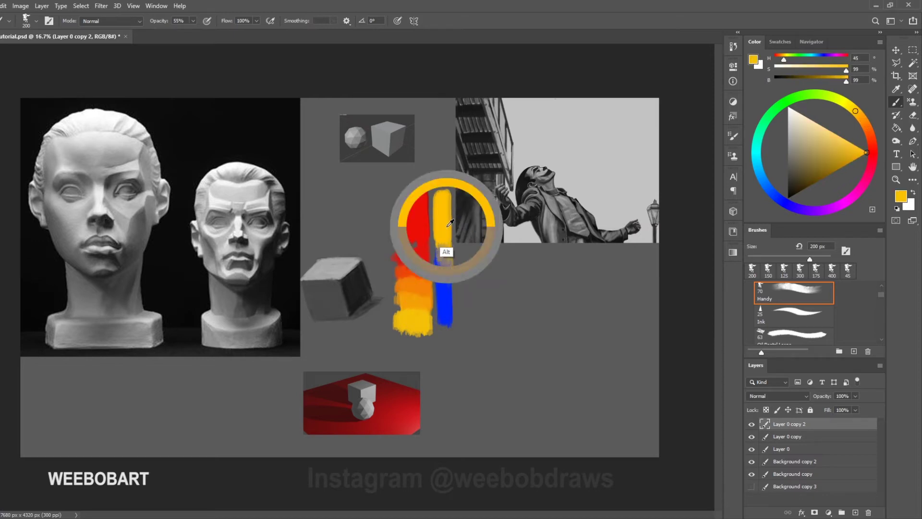
{"action": "left_click_drag", "start_coordinate": [443, 248], "coordinate": [443, 274]}
{"action": "left_click", "coordinate": [450, 255], "text": "alt"}
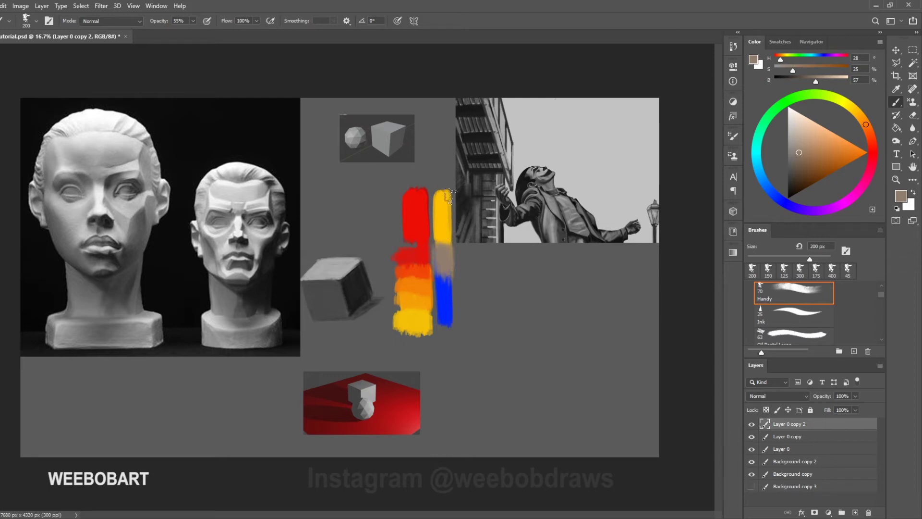
Paint a saturated green swatch on the empty area beyond the blue one and a yellow swatch directly below it
{"action": "mouse_move", "coordinate": [863, 118]}
{"action": "left_mouse_down"}
{"action": "mouse_move", "coordinate": [851, 108]}
{"action": "mouse_move", "coordinate": [767, 194]}
{"action": "mouse_move", "coordinate": [776, 197]}
{"action": "left_mouse_up"}
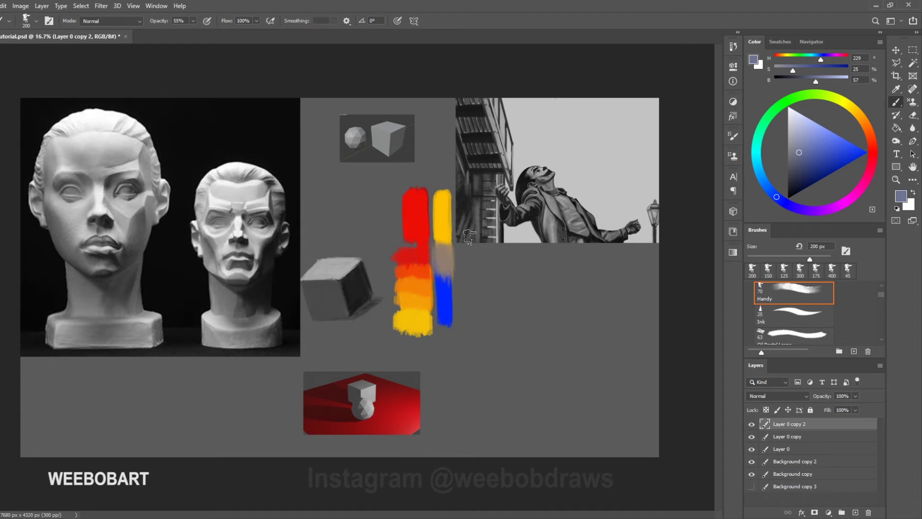
{"action": "left_click", "coordinate": [801, 95]}
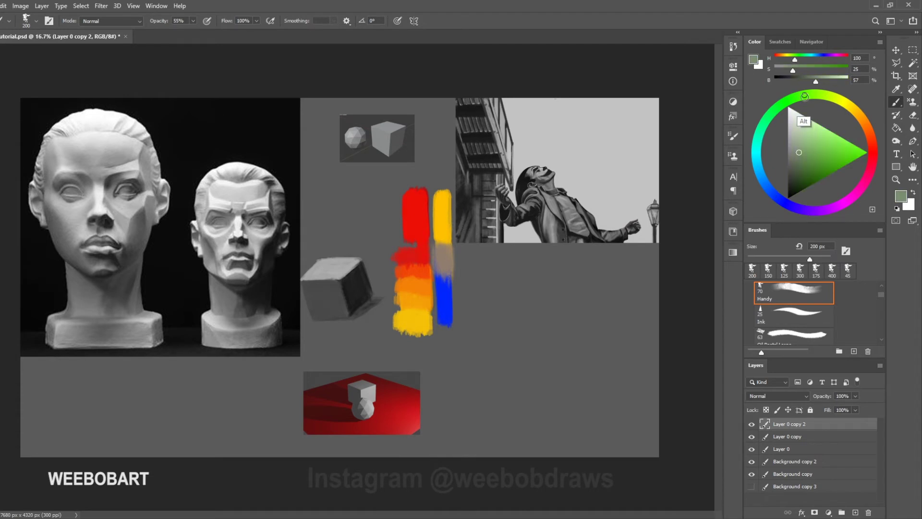
{"action": "mouse_move", "coordinate": [495, 265]}
{"action": "left_mouse_down"}
{"action": "mouse_move", "coordinate": [494, 293]}
{"action": "mouse_move", "coordinate": [499, 268]}
{"action": "mouse_move", "coordinate": [494, 274]}
{"action": "left_mouse_up"}
{"action": "left_click", "coordinate": [840, 149]}
{"action": "left_click", "coordinate": [867, 153]}
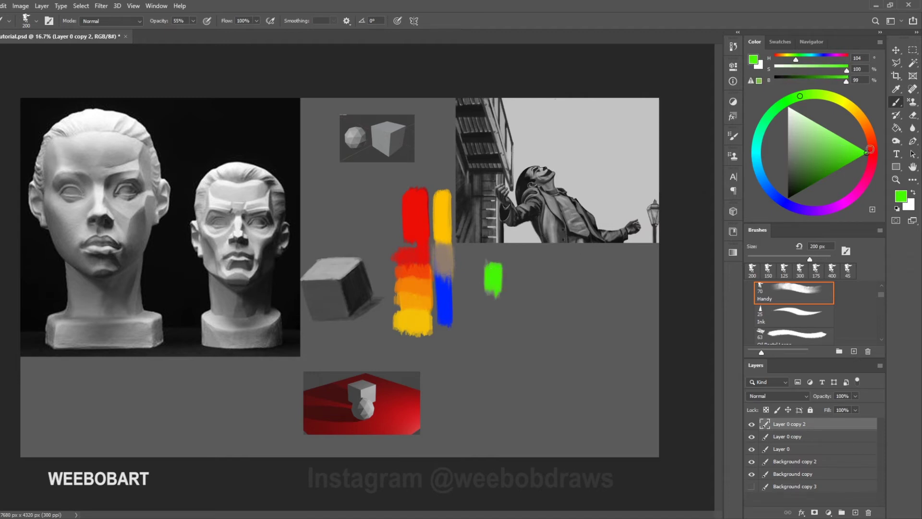
{"action": "left_click", "coordinate": [849, 105]}
{"action": "mouse_move", "coordinate": [494, 310]}
{"action": "left_mouse_down"}
{"action": "mouse_move", "coordinate": [492, 341]}
{"action": "mouse_move", "coordinate": [499, 299]}
{"action": "left_mouse_up"}
Sample the green and, with a 125 px brush, blend it into the yellow swatch through a yellow-green mix
{"action": "left_click", "coordinate": [495, 289], "text": "alt"}
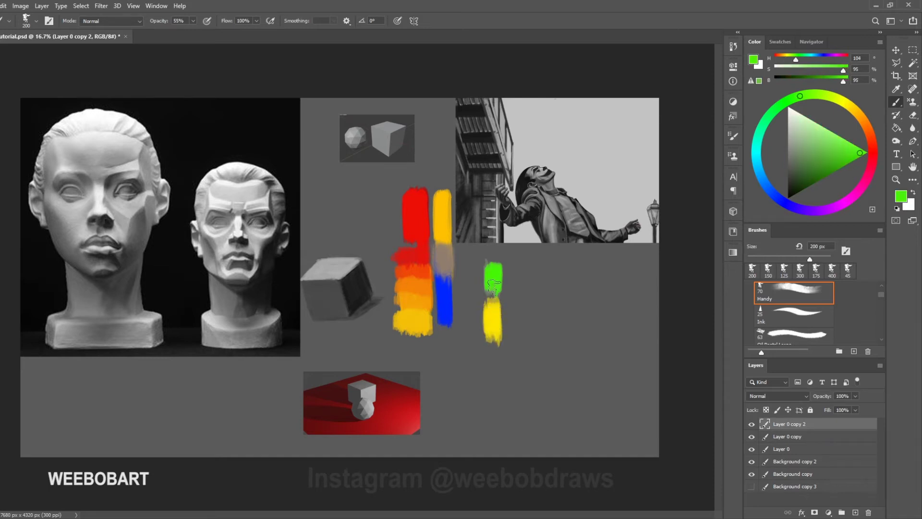
{"action": "key", "text": "bracketleft"}
{"action": "key", "text": "bracketleft"}
{"action": "key", "text": "bracketleft"}
{"action": "left_click", "coordinate": [495, 308], "text": "alt"}
{"action": "left_click", "coordinate": [499, 312], "text": "alt"}
{"action": "left_click", "coordinate": [496, 328], "text": "alt"}
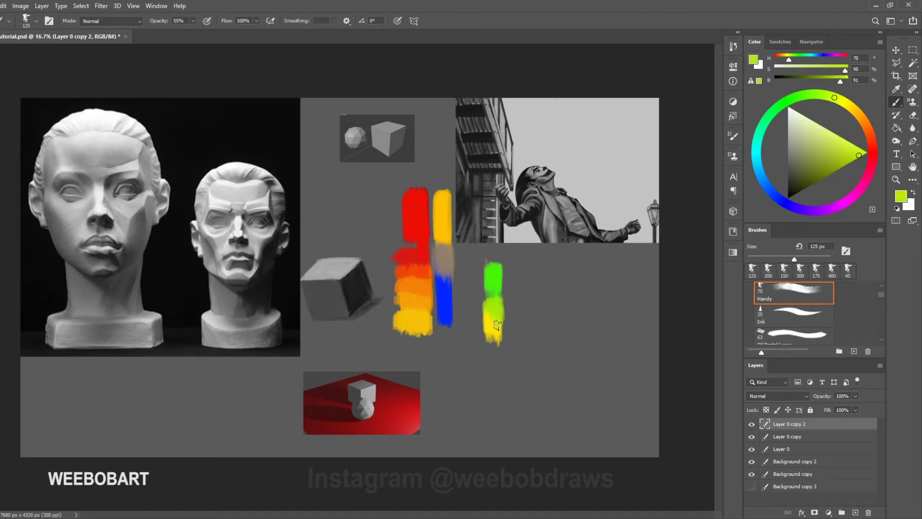
Sample the yellow-green and yellow mixes and brush them over the lower swatch to smooth the green-to-yellow gradation
{"action": "left_click", "coordinate": [497, 321], "text": "alt"}
{"action": "left_click", "coordinate": [498, 328], "text": "alt"}
{"action": "left_click", "coordinate": [495, 354], "text": "alt"}
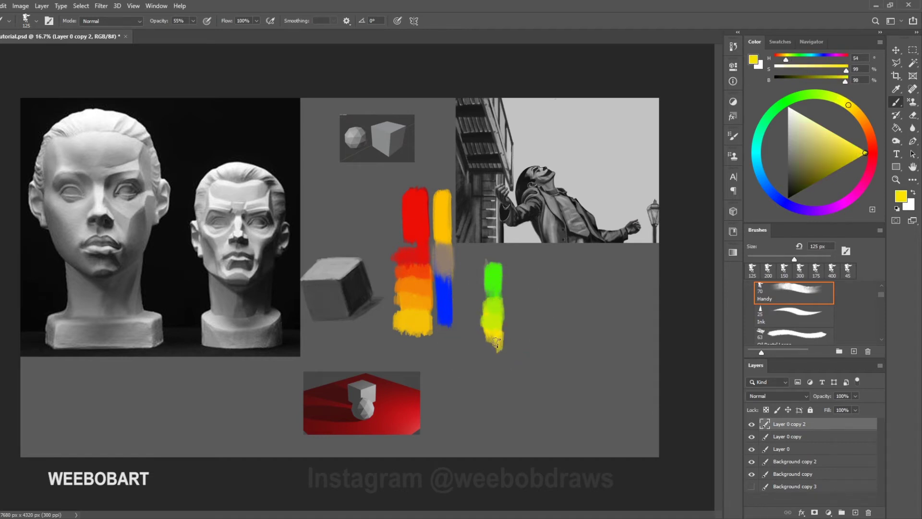
{"action": "left_click", "coordinate": [488, 320], "text": "alt"}
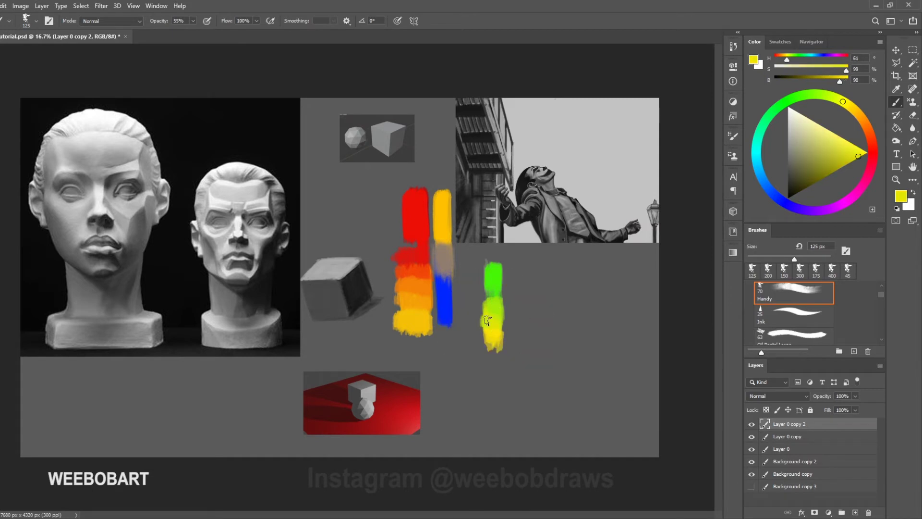
{"action": "left_click_drag", "start_coordinate": [498, 325], "coordinate": [498, 296]}
{"action": "left_click_drag", "start_coordinate": [497, 321], "coordinate": [494, 307]}
Choose the DG_MainAIRBRUSH brush at 200 px, sample the orange mix and lower the brush opacity to 21%
{"action": "scroll", "coordinate": [881, 313], "scroll_direction": "down", "scroll_amount": 2}
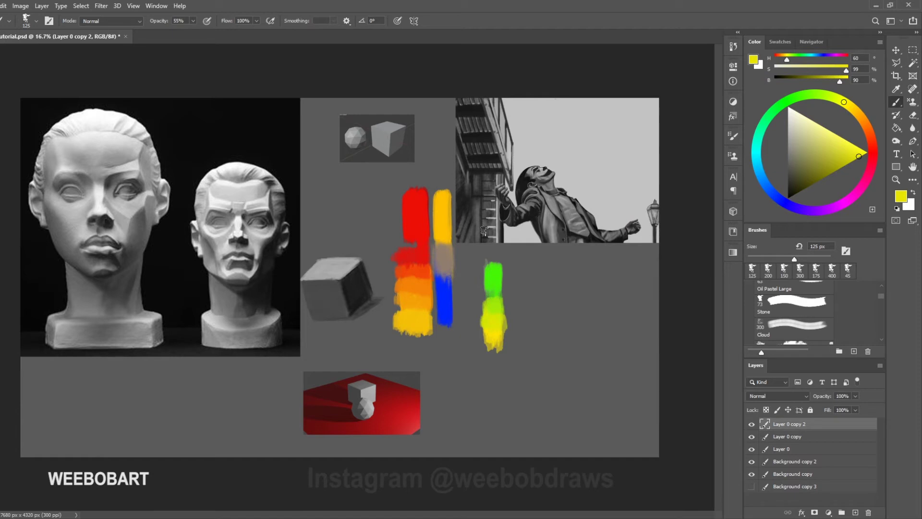
{"action": "scroll", "coordinate": [879, 323], "scroll_direction": "up", "scroll_amount": 3}
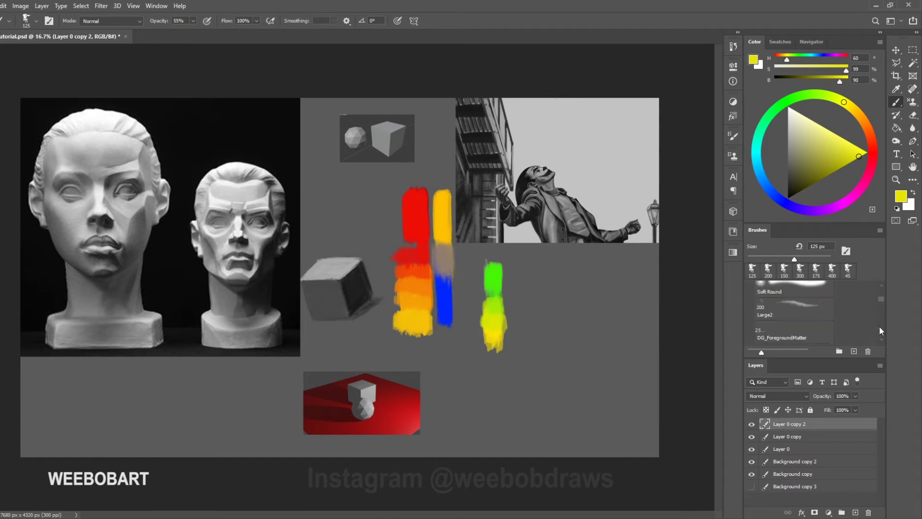
{"action": "scroll", "coordinate": [883, 299], "scroll_direction": "up", "scroll_amount": 4}
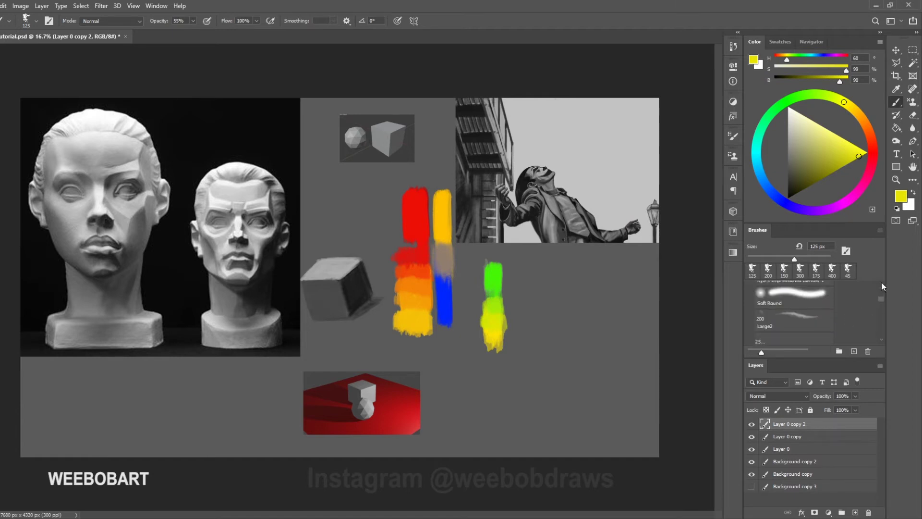
{"action": "scroll", "coordinate": [880, 292], "scroll_direction": "up", "scroll_amount": 1}
{"action": "scroll", "coordinate": [880, 293], "scroll_direction": "down", "scroll_amount": 3}
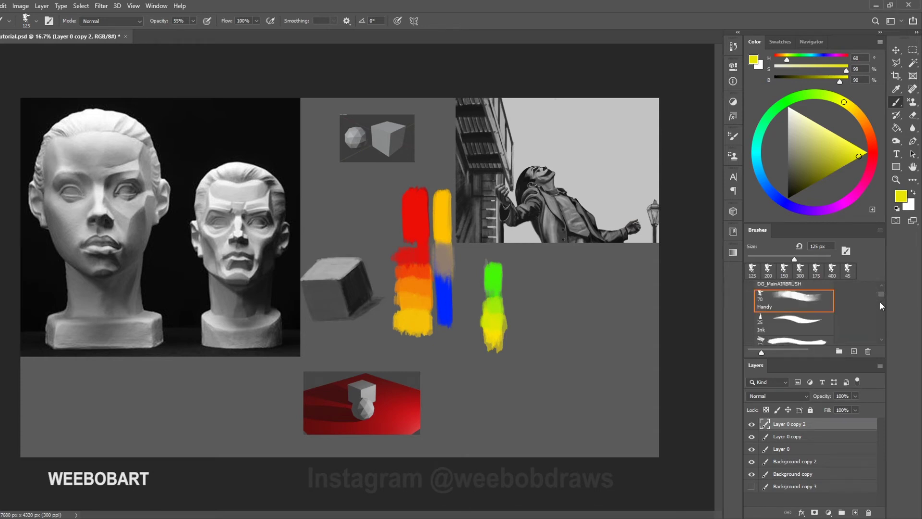
{"action": "scroll", "coordinate": [880, 289], "scroll_direction": "up", "scroll_amount": 3}
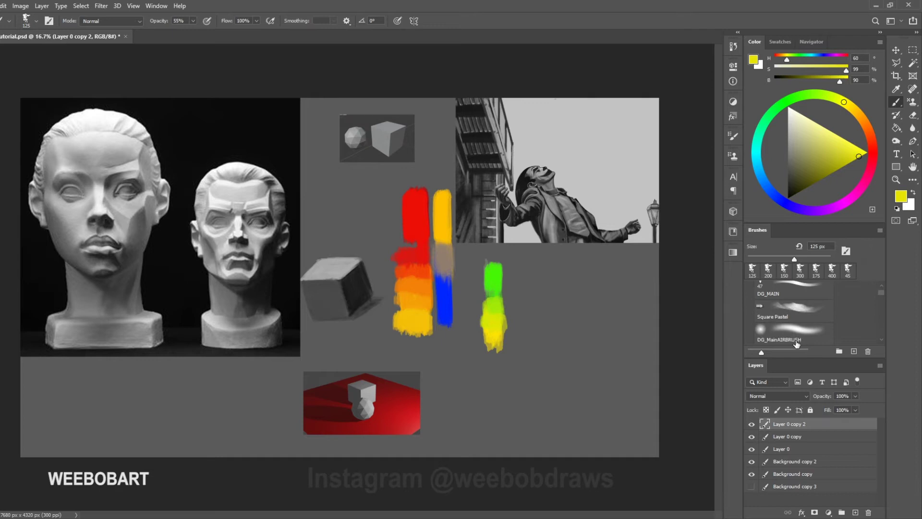
{"action": "left_click", "coordinate": [806, 337]}
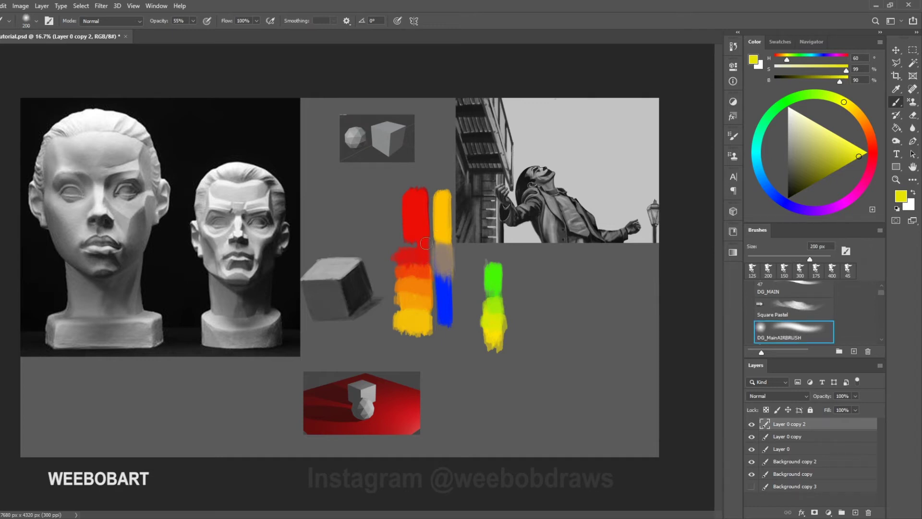
{"action": "left_click", "coordinate": [413, 280], "text": "alt"}
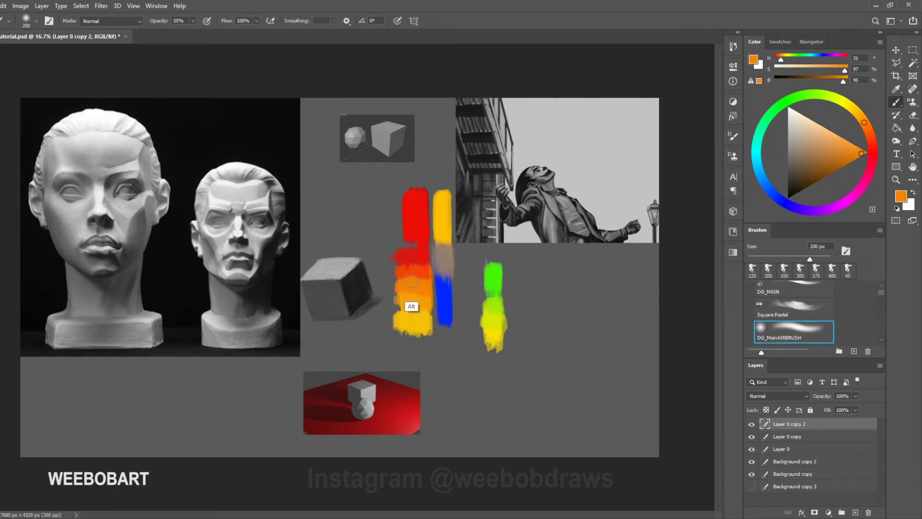
{"action": "mouse_move", "coordinate": [163, 21]}
{"action": "left_mouse_down"}
{"action": "mouse_move", "coordinate": [156, 25]}
{"action": "mouse_move", "coordinate": [165, 25]}
{"action": "left_mouse_up"}
Sample the orange, yellow-orange and red mixes and airbrush them over the red-to-orange transition to soften its hard bands
{"action": "left_click", "coordinate": [409, 281], "text": "alt"}
{"action": "left_click", "coordinate": [419, 277], "text": "alt"}
{"action": "left_click", "coordinate": [417, 308], "text": "alt"}
{"action": "left_click", "coordinate": [422, 266], "text": "alt"}
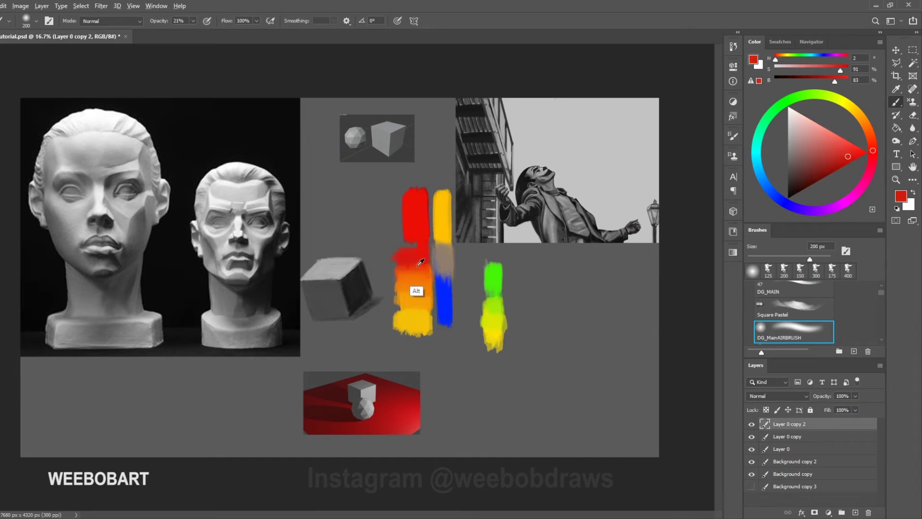
{"action": "left_click", "coordinate": [418, 265], "text": "alt"}
{"action": "left_click", "coordinate": [416, 264], "text": "alt"}
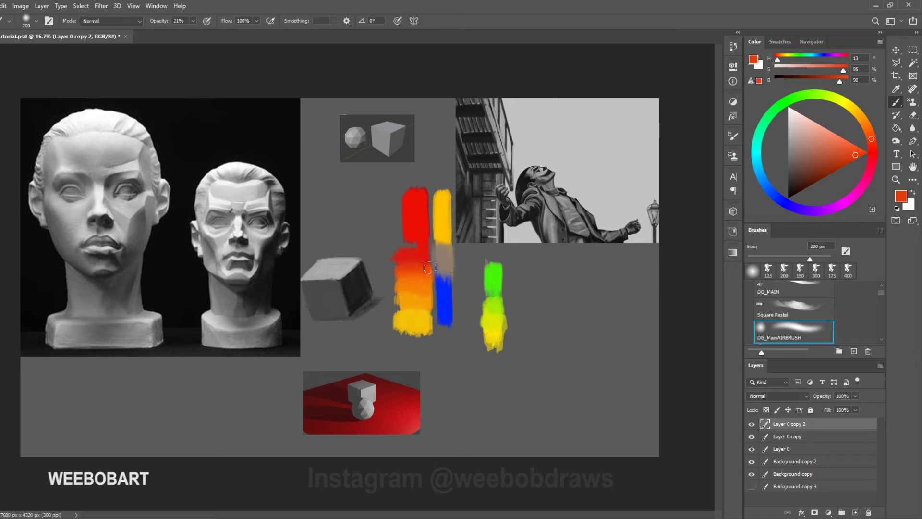
Sample the neighbouring orange and yellow tones and airbrush between them to smooth the lower part of the red-to-yellow gradation
{"action": "left_click", "coordinate": [412, 284], "text": "alt"}
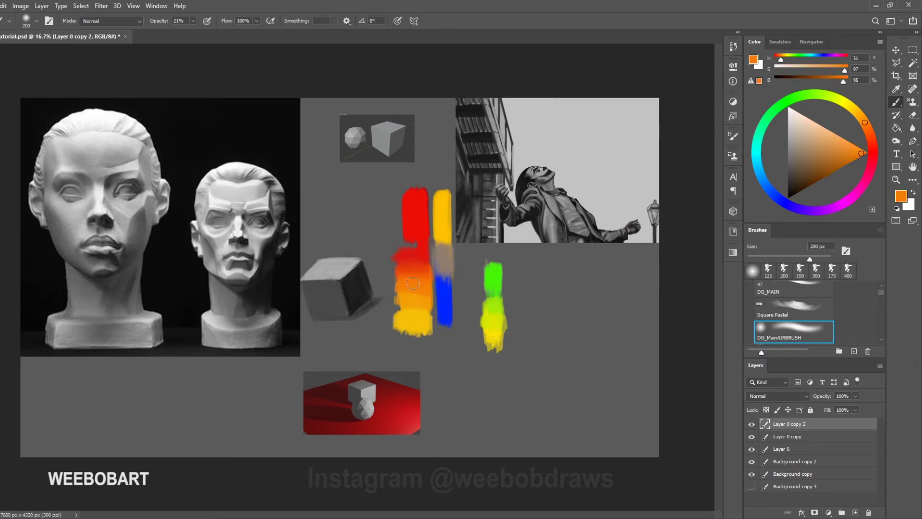
{"action": "left_click", "coordinate": [412, 301], "text": "alt"}
{"action": "left_click", "coordinate": [405, 303], "text": "alt"}
{"action": "left_click", "coordinate": [409, 310], "text": "alt"}
{"action": "left_click", "coordinate": [416, 301], "text": "alt"}
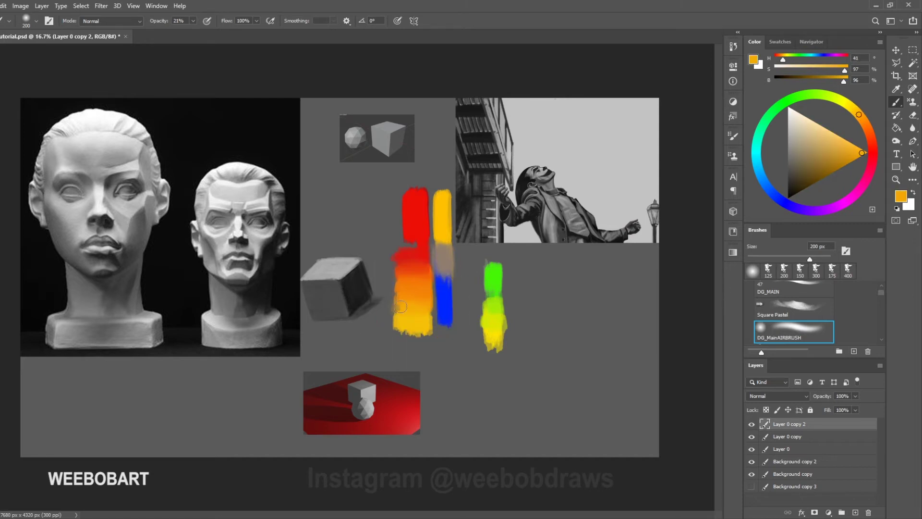
{"action": "left_click", "coordinate": [411, 312], "text": "alt"}
{"action": "left_click", "coordinate": [415, 287], "text": "alt"}
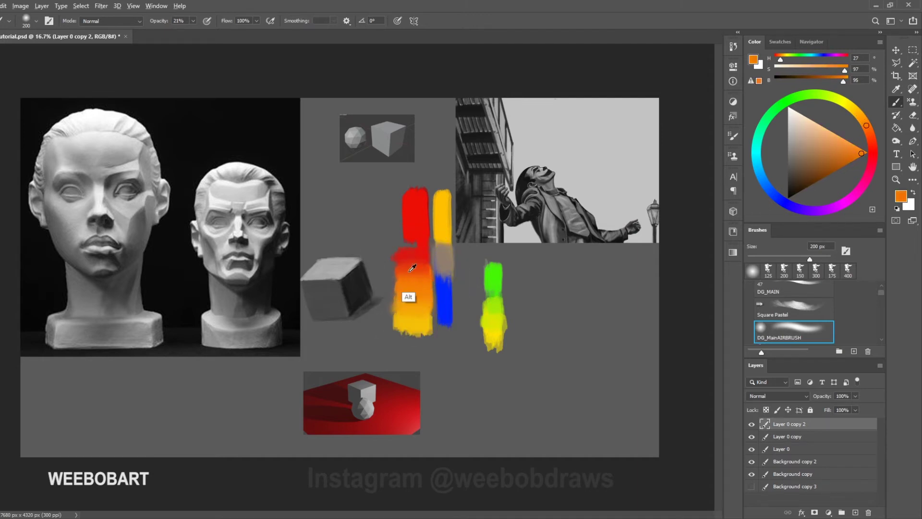
Refine the red-to-yellow gradation with a 150 px brush and sampled intermediate tones, and sample the pure yellow and red swatches
{"action": "left_click", "coordinate": [425, 278], "text": "alt"}
{"action": "left_click", "coordinate": [404, 278], "text": "alt"}
{"action": "key", "text": "bracketleft"}
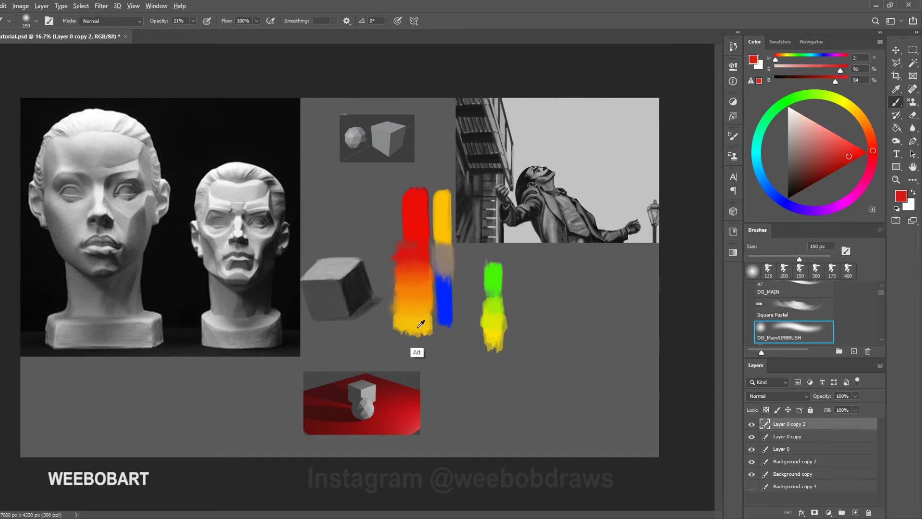
{"action": "left_click", "coordinate": [420, 321], "text": "alt"}
{"action": "mouse_move", "coordinate": [420, 321]}
{"action": "left_mouse_down"}
{"action": "mouse_move", "coordinate": [424, 240]}
{"action": "mouse_move", "coordinate": [423, 294]}
{"action": "left_mouse_up"}
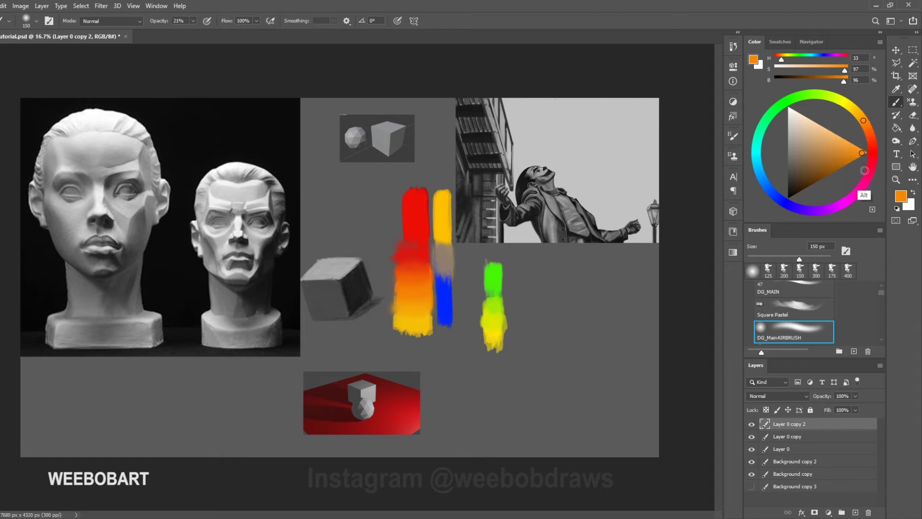
{"action": "left_click", "coordinate": [447, 223], "text": "alt"}
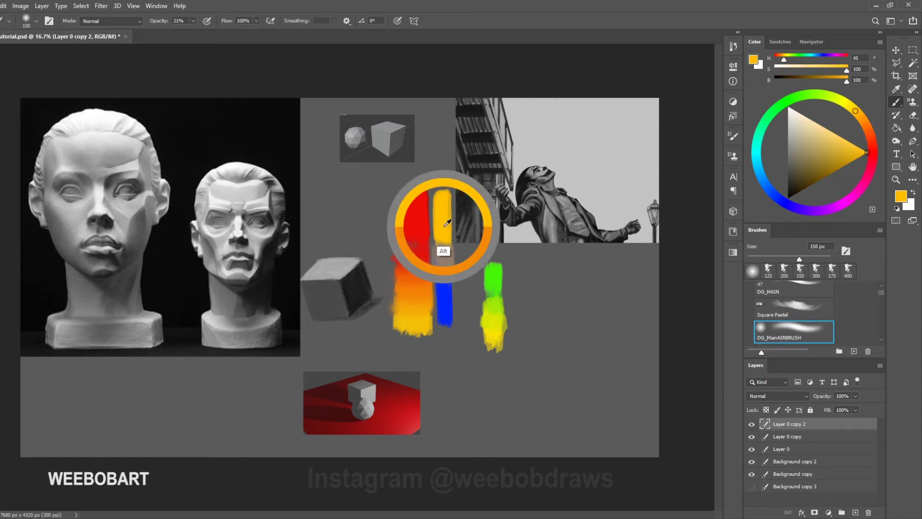
{"action": "mouse_move", "coordinate": [446, 223]}
{"action": "left_mouse_down", "text": "alt"}
{"action": "mouse_move", "coordinate": [449, 299]}
{"action": "mouse_move", "coordinate": [445, 233]}
{"action": "mouse_move", "coordinate": [450, 257]}
{"action": "mouse_move", "coordinate": [422, 242]}
{"action": "mouse_move", "coordinate": [417, 327]}
{"action": "mouse_move", "coordinate": [426, 203]}
{"action": "left_mouse_up", "text": "alt"}
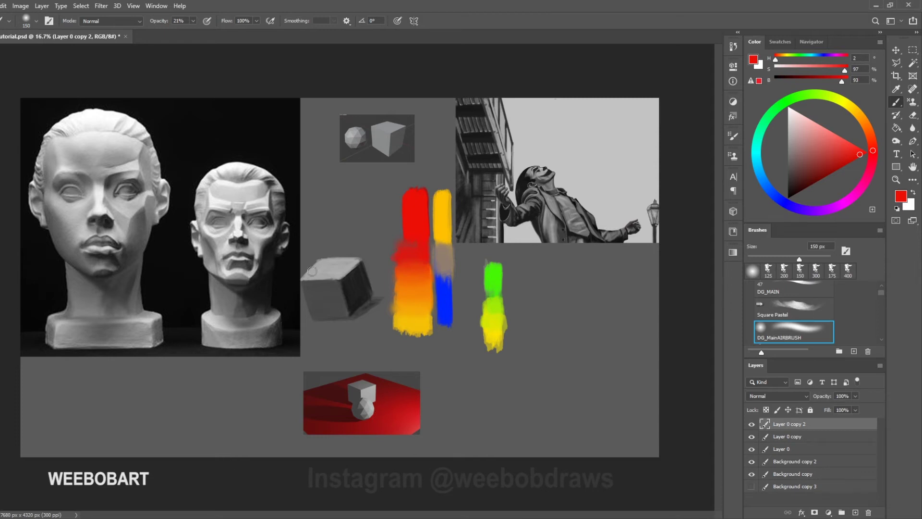
With a 9 px gray brush at 100% opacity, sketch rounded corner curves on the cube of the red-floor image
{"action": "scroll", "coordinate": [401, 450], "scroll_direction": "up", "scroll_amount": 3}
{"action": "scroll", "coordinate": [401, 450], "scroll_direction": "up", "scroll_amount": 6}
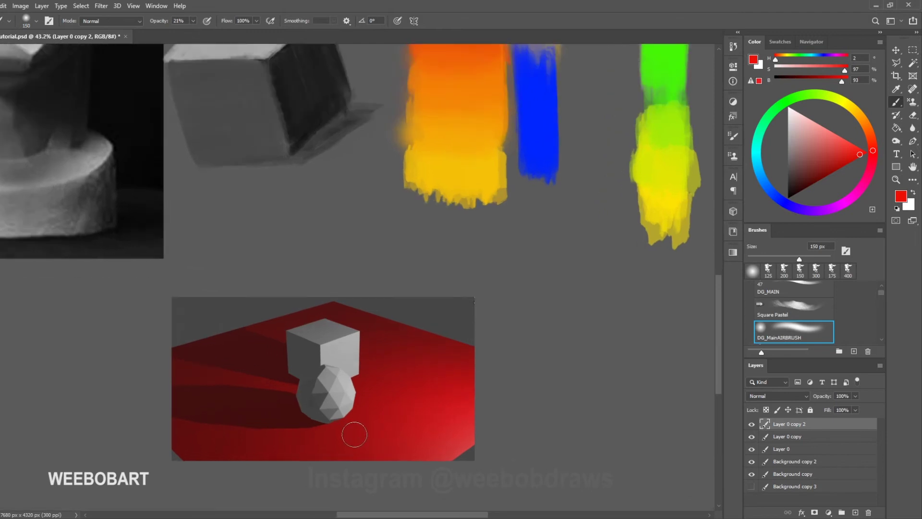
{"action": "key", "text": "0"}
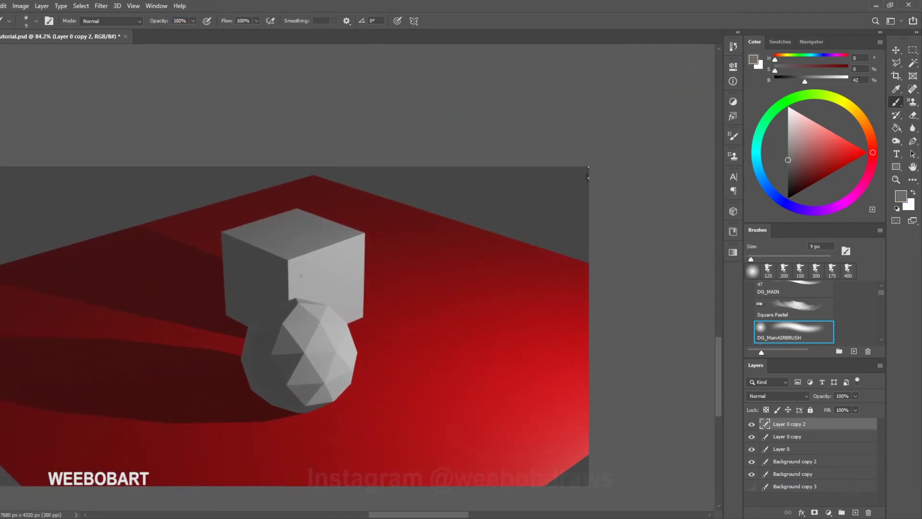
{"action": "left_click_drag", "start_coordinate": [273, 256], "coordinate": [287, 283]}
{"action": "left_click_drag", "start_coordinate": [345, 223], "coordinate": [362, 253]}
Rename the airbrush preset as dddddddddd and enlarge the brush to 50 px
{"action": "double_click", "coordinate": [801, 332]}
{"action": "type", "text": "dddddddddd"}
{"action": "key", "text": "Return"}
{"action": "key", "text": "bracketright"}
{"action": "key", "text": "bracketright"}
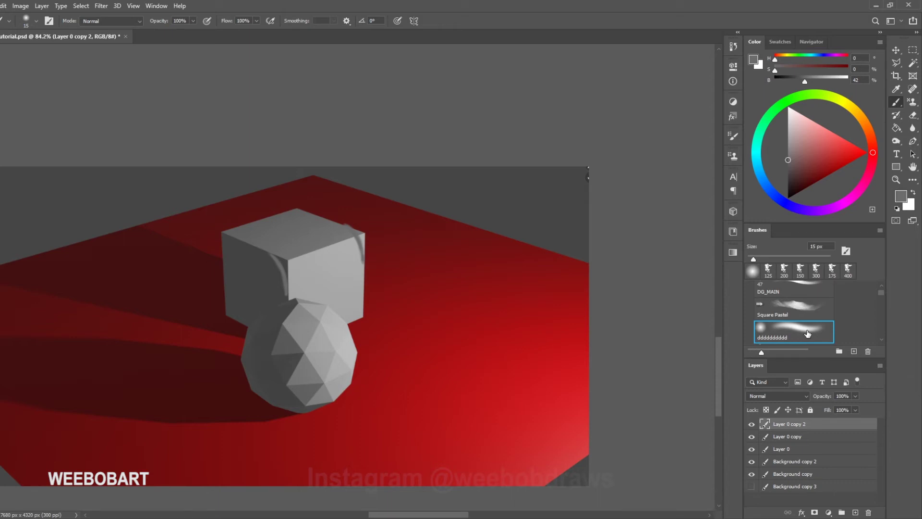
{"action": "key", "text": "alt"}
{"action": "key", "text": "alt"}
{"action": "key", "text": "alt"}
{"action": "key", "text": "bracketright"}
{"action": "key", "text": "bracketright"}
{"action": "key", "text": "bracketright"}
Try to soften the edge between the cube's top and lit side with a full-opacity stroke of the sampled light gray
{"action": "left_click", "coordinate": [296, 259], "text": "alt"}
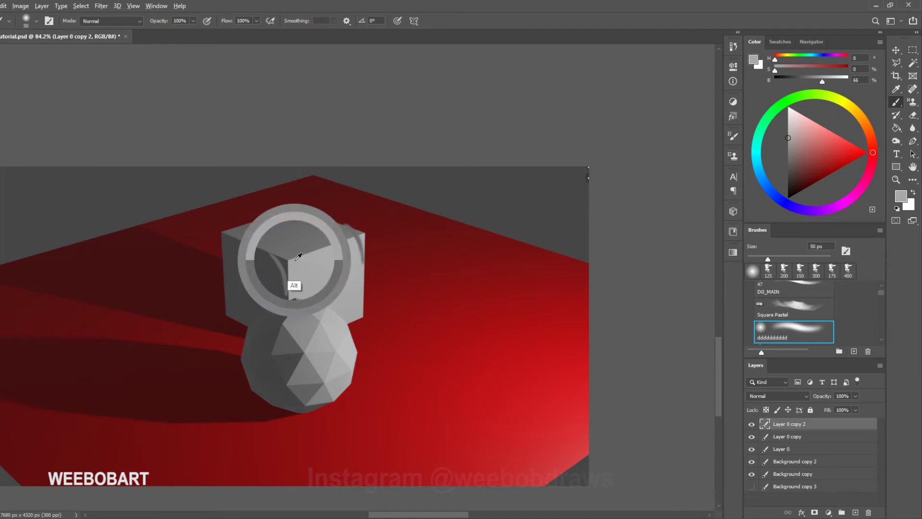
{"action": "left_click_drag", "start_coordinate": [287, 259], "coordinate": [349, 239]}
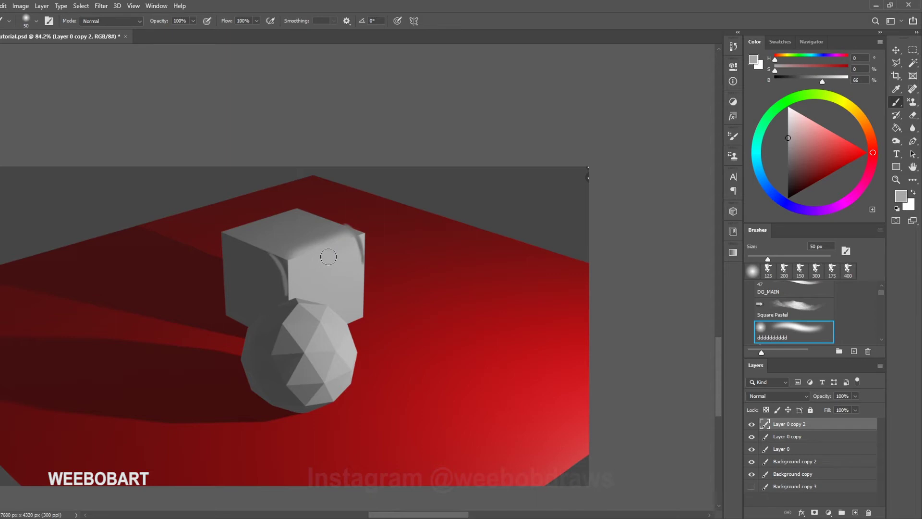
{"action": "key", "text": "ctrl+z"}
At 17% opacity, blend sampled light and mid grays across the cube's top edge, using a 25 px brush at the far corner
{"action": "left_click_drag", "start_coordinate": [165, 24], "coordinate": [142, 24]}
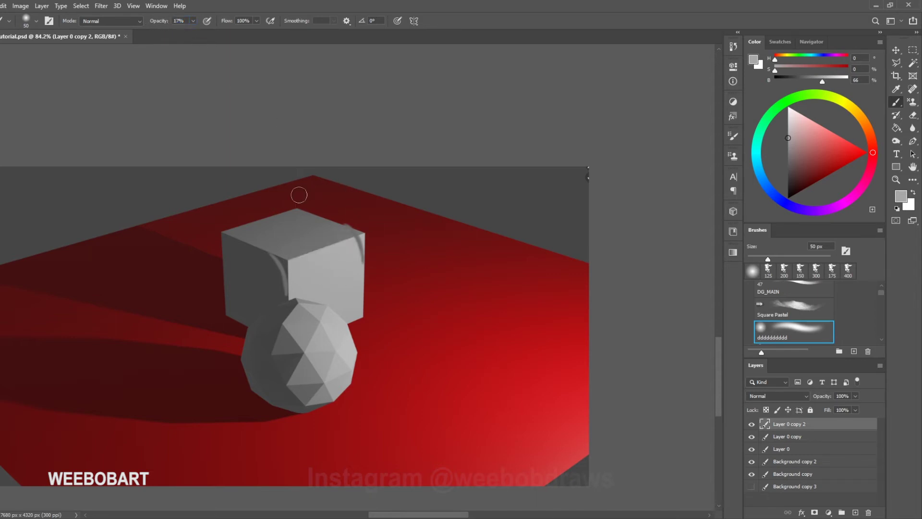
{"action": "left_click", "coordinate": [301, 266], "text": "alt"}
{"action": "left_click_drag", "start_coordinate": [293, 260], "coordinate": [348, 241]}
{"action": "left_click", "coordinate": [306, 247], "text": "alt"}
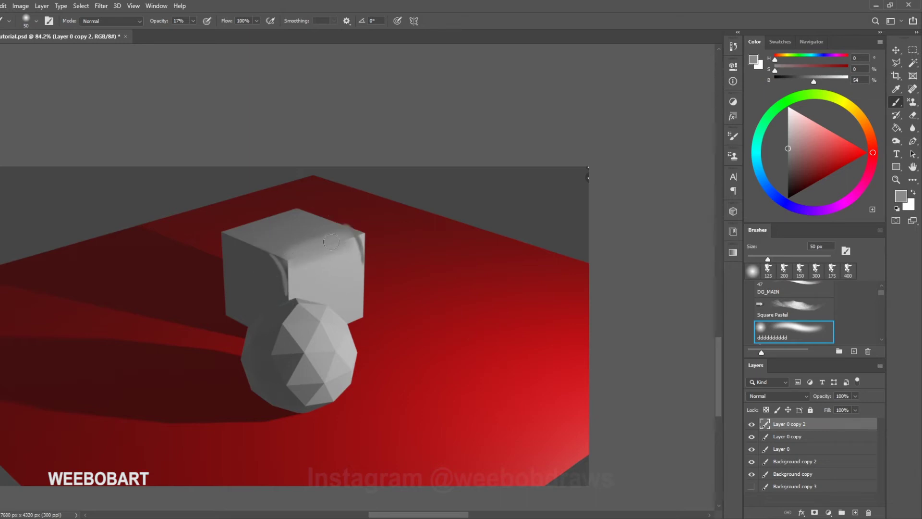
{"action": "left_click", "coordinate": [291, 269], "text": "alt"}
{"action": "left_click", "coordinate": [297, 232], "text": "alt"}
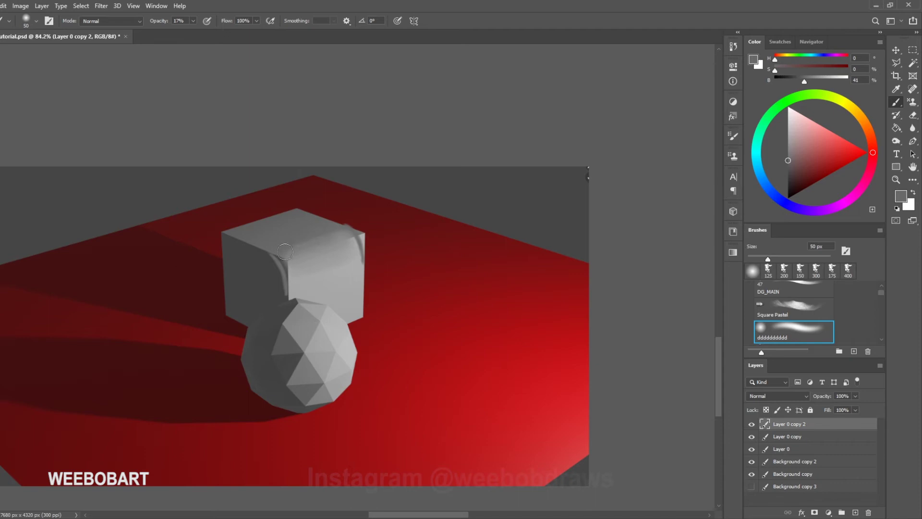
{"action": "left_click", "coordinate": [350, 230], "text": "alt"}
{"action": "key", "text": "bracketleft"}
{"action": "left_click_drag", "start_coordinate": [356, 241], "coordinate": [359, 257]}
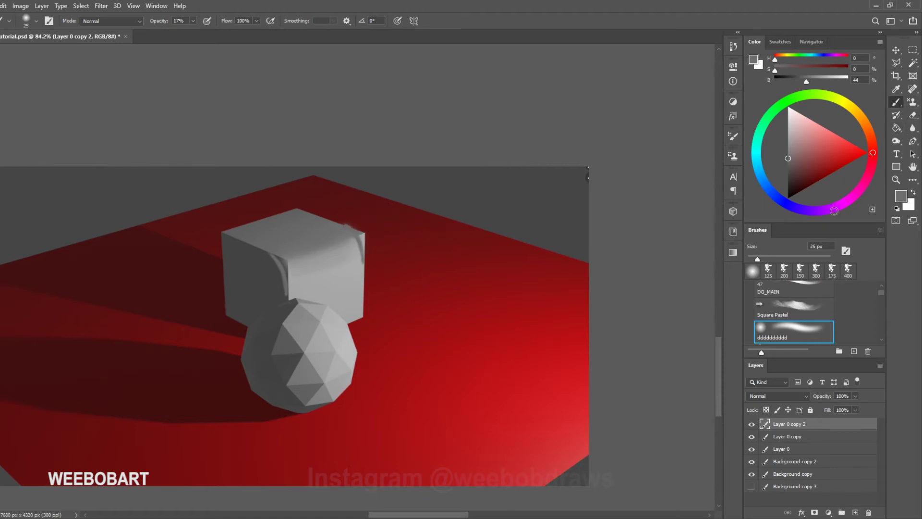
Sample the dark red floor behind the cube and cut into its right corner with an 8 px brush at 100% opacity
{"action": "key", "text": "0"}
{"action": "left_click", "coordinate": [373, 225], "text": "alt"}
{"action": "key", "text": "bracketleft"}
{"action": "key", "text": "bracketleft"}
{"action": "key", "text": "bracketleft"}
{"action": "key", "text": "bracketleft"}
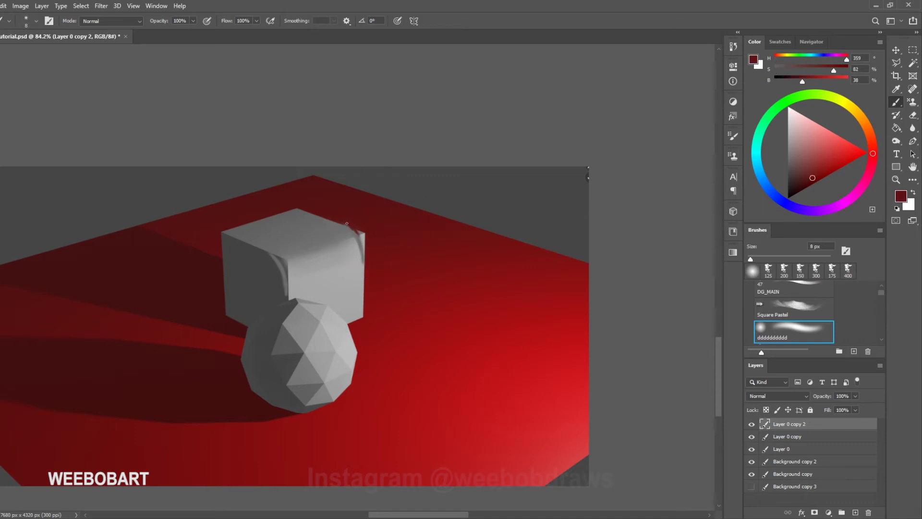
{"action": "left_click_drag", "start_coordinate": [356, 232], "coordinate": [367, 256]}
Enlarge the brush to 25 px and paint the dark red around the corner and down the cube's right side to round its silhouette
{"action": "key", "text": "bracketright"}
{"action": "key", "text": "bracketright"}
{"action": "key", "text": "bracketright"}
{"action": "left_click_drag", "start_coordinate": [353, 226], "coordinate": [368, 270]}
{"action": "mouse_move", "coordinate": [341, 220]}
{"action": "left_mouse_down"}
{"action": "mouse_move", "coordinate": [370, 258]}
{"action": "mouse_move", "coordinate": [363, 341]}
{"action": "left_mouse_up"}
{"action": "left_click_drag", "start_coordinate": [365, 251], "coordinate": [366, 331]}
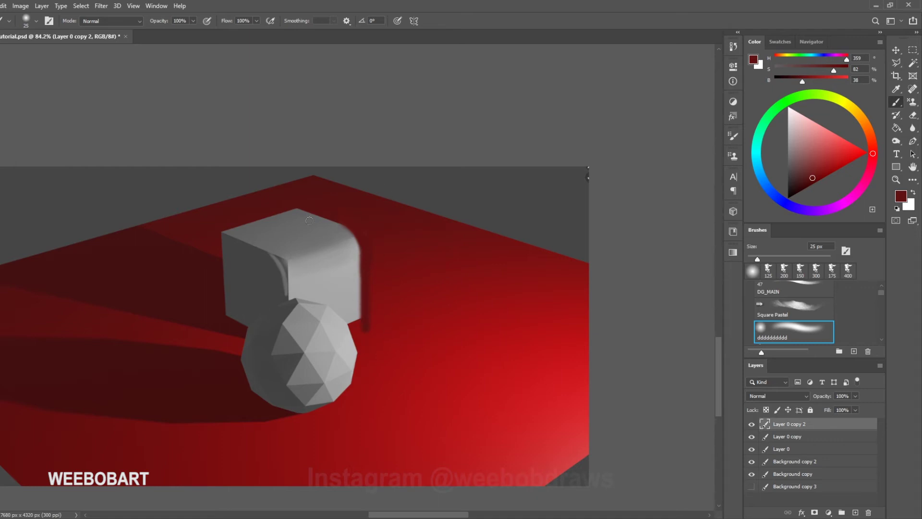
At 17% opacity with a 35 px brush, alternate sampled mid and light grays to blend the cube's near corner into a rounded form
{"action": "left_click", "coordinate": [270, 277], "text": "alt"}
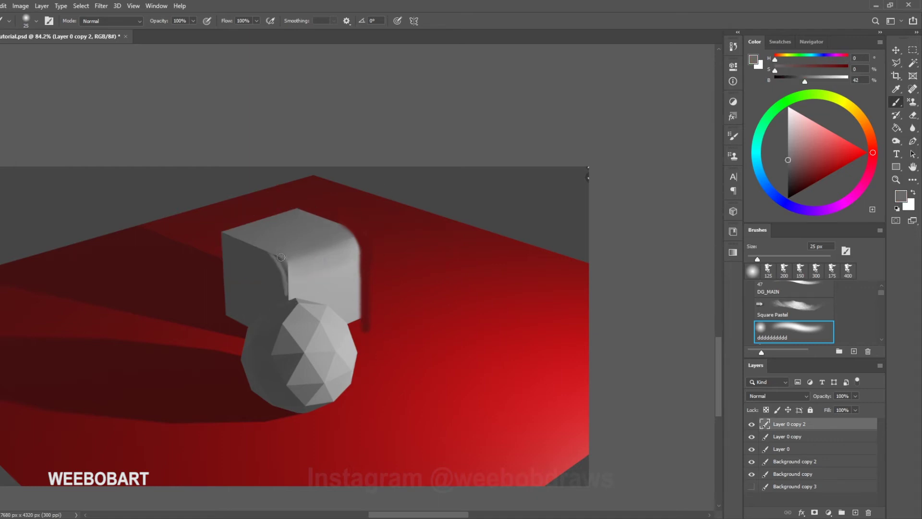
{"action": "key", "text": "1"}
{"action": "key", "text": "7"}
{"action": "left_click", "coordinate": [290, 278], "text": "alt"}
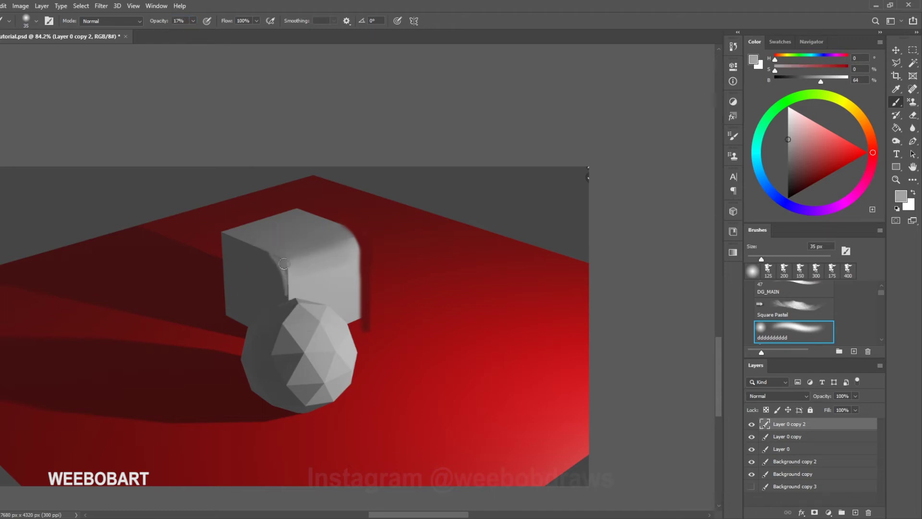
{"action": "left_click", "coordinate": [281, 261], "text": "alt"}
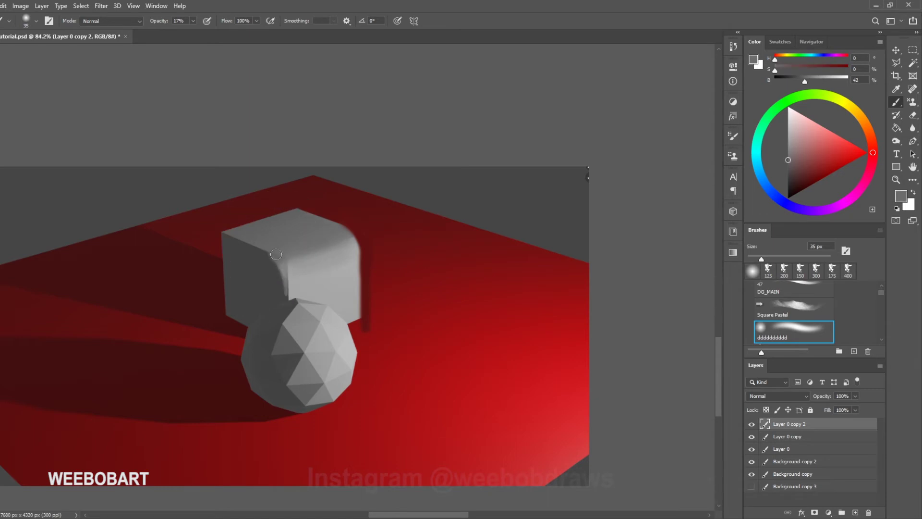
{"action": "left_click", "coordinate": [294, 286], "text": "alt"}
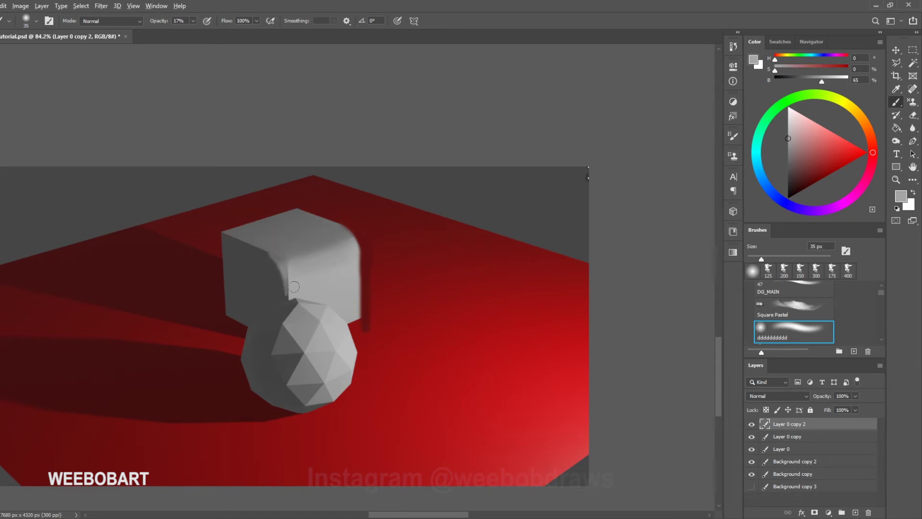
{"action": "left_click", "coordinate": [282, 262], "text": "alt"}
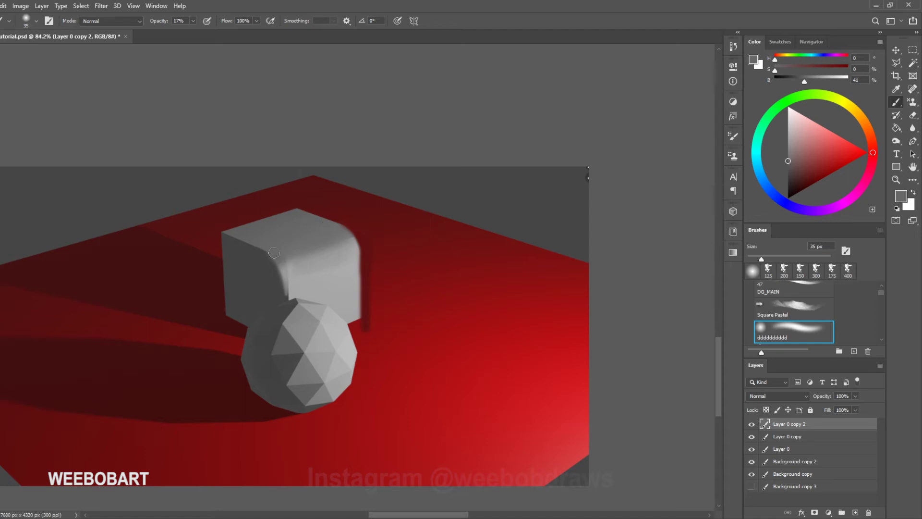
{"action": "left_click", "coordinate": [302, 280], "text": "alt"}
{"action": "left_click", "coordinate": [280, 262], "text": "alt"}
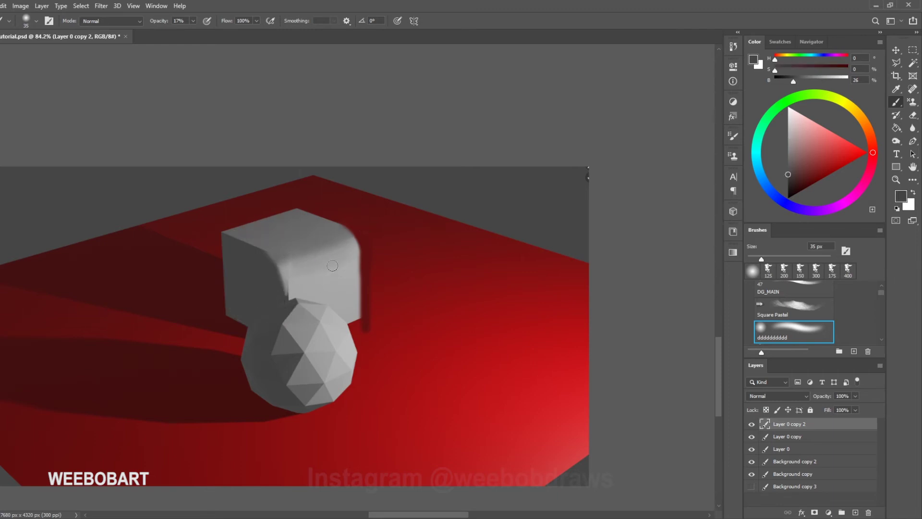
Sample the shadow side's dark gray and, at 100% opacity with a small brush, paint its curved boundary down to the sphere
{"action": "left_click", "coordinate": [268, 256], "text": "alt"}
{"action": "key", "text": "bracketleft"}
{"action": "key", "text": "bracketleft"}
{"action": "key", "text": "bracketleft"}
{"action": "key", "text": "bracketleft"}
{"action": "key", "text": "bracketleft"}
{"action": "left_click", "coordinate": [265, 261], "text": "alt"}
{"action": "left_click_drag", "start_coordinate": [162, 24], "coordinate": [277, 139]}
{"action": "left_click_drag", "start_coordinate": [278, 261], "coordinate": [288, 296]}
{"action": "key", "text": "bracketright"}
{"action": "key", "text": "bracketright"}
{"action": "key", "text": "bracketright"}
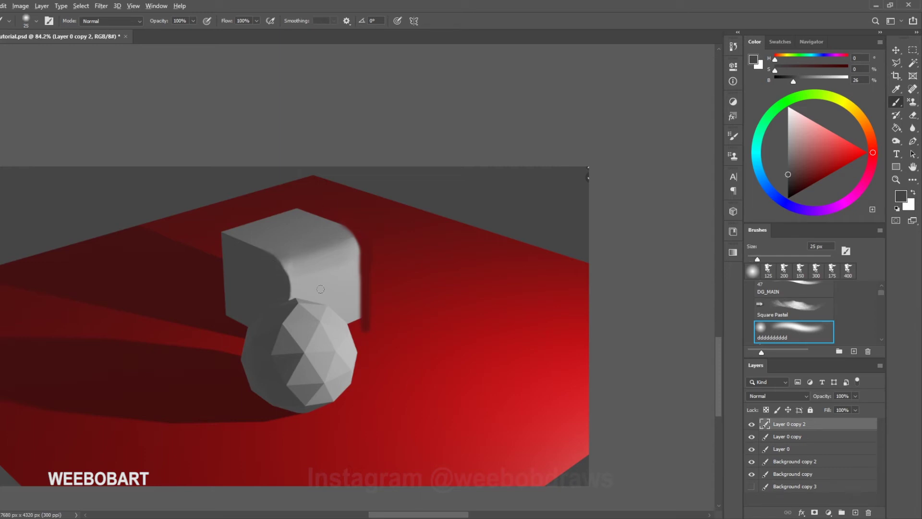
Lower the brush opacity to 40% and sample grays along the cube's curved shadow edge, enlarging the brush to 50 px to blend there
{"action": "left_click", "coordinate": [291, 262], "text": "alt"}
{"action": "key", "text": "bracketleft"}
{"action": "key", "text": "bracketright"}
{"action": "key", "text": "ctrl+z"}
{"action": "left_click_drag", "start_coordinate": [168, 21], "coordinate": [158, 21]}
{"action": "left_click", "coordinate": [287, 263], "text": "alt"}
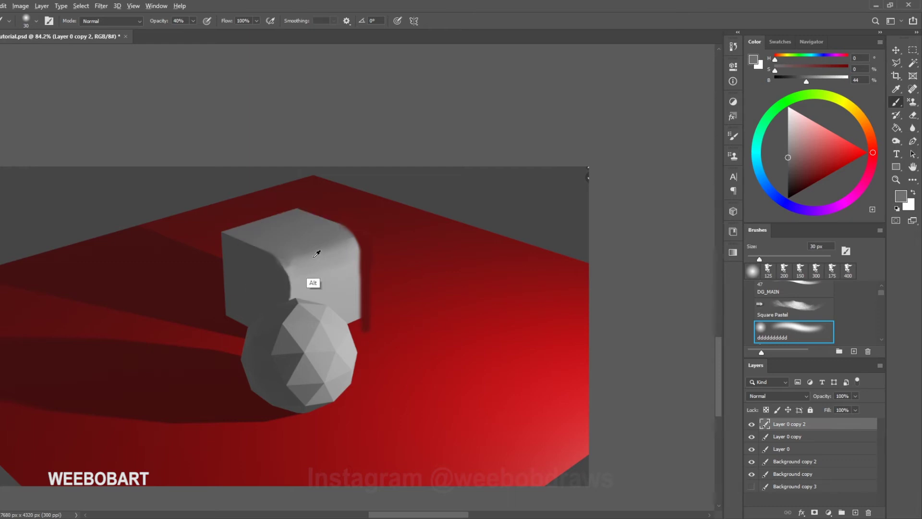
{"action": "left_click", "coordinate": [294, 262], "text": "alt"}
{"action": "key", "text": "bracketright"}
{"action": "key", "text": "bracketright"}
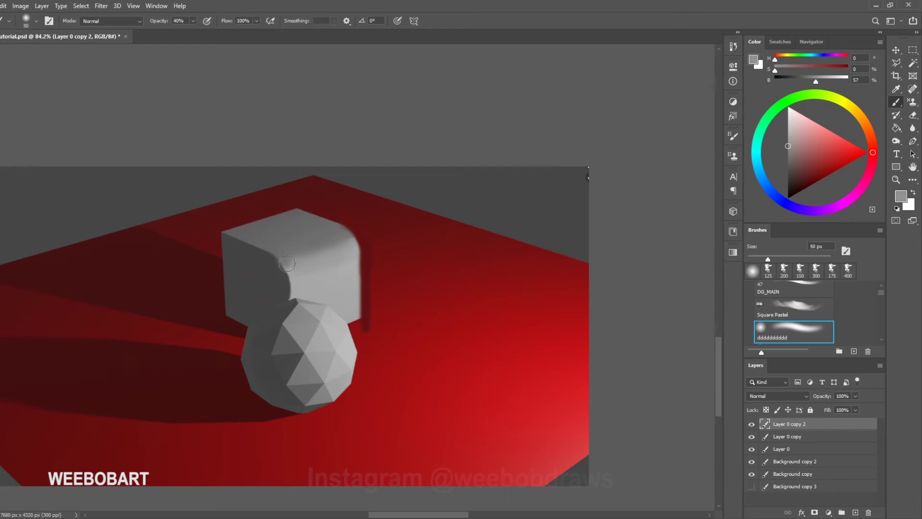
Try to blend a sampled light gray across the cube with a 150 px brush at 40% opacity, and undo the strokes
{"action": "key", "text": "bracketright"}
{"action": "key", "text": "bracketright"}
{"action": "key", "text": "bracketright"}
{"action": "key", "text": "bracketright"}
{"action": "key", "text": "bracketright"}
{"action": "key", "text": "bracketright"}
{"action": "key", "text": "bracketright"}
{"action": "key", "text": "bracketright"}
{"action": "left_click", "coordinate": [305, 273], "text": "alt"}
{"action": "key", "text": "bracketleft"}
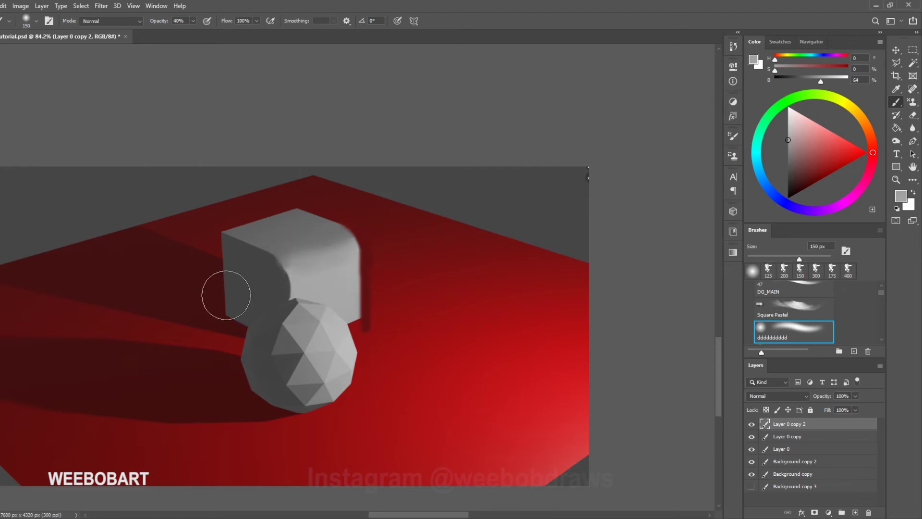
{"action": "mouse_move", "coordinate": [275, 285]}
{"action": "left_mouse_down"}
{"action": "mouse_move", "coordinate": [379, 253]}
{"action": "mouse_move", "coordinate": [305, 274]}
{"action": "mouse_move", "coordinate": [346, 261]}
{"action": "mouse_move", "coordinate": [321, 241]}
{"action": "mouse_move", "coordinate": [331, 243]}
{"action": "left_mouse_up"}
{"action": "key", "text": "ctrl+z"}
{"action": "key", "text": "ctrl+z"}
{"action": "key", "text": "ctrl+z"}
Sample the cube top's mid gray and blend it into the lit side with a 70 px brush at 21% opacity
{"action": "left_click", "coordinate": [321, 239], "text": "alt"}
{"action": "key", "text": "bracketleft"}
{"action": "key", "text": "bracketleft"}
{"action": "key", "text": "bracketleft"}
{"action": "key", "text": "bracketleft"}
{"action": "key", "text": "bracketleft"}
{"action": "key", "text": "2"}
{"action": "key", "text": "1"}
{"action": "left_click_drag", "start_coordinate": [299, 272], "coordinate": [346, 249]}
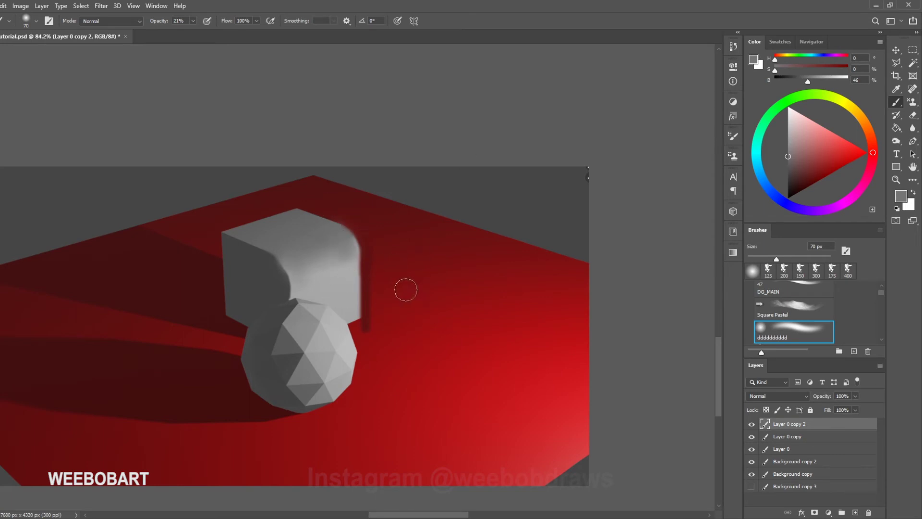
Refine the cube's curved shadow edge with sampled dark and light grays, using a small brush of 20 and 15 px
{"action": "left_click", "coordinate": [269, 300], "text": "alt"}
{"action": "key", "text": "bracketleft"}
{"action": "key", "text": "bracketleft"}
{"action": "key", "text": "bracketleft"}
{"action": "key", "text": "bracketleft"}
{"action": "key", "text": "bracketleft"}
{"action": "key", "text": "bracketleft"}
{"action": "key", "text": "bracketleft"}
{"action": "key", "text": "bracketleft"}
{"action": "key", "text": "bracketleft"}
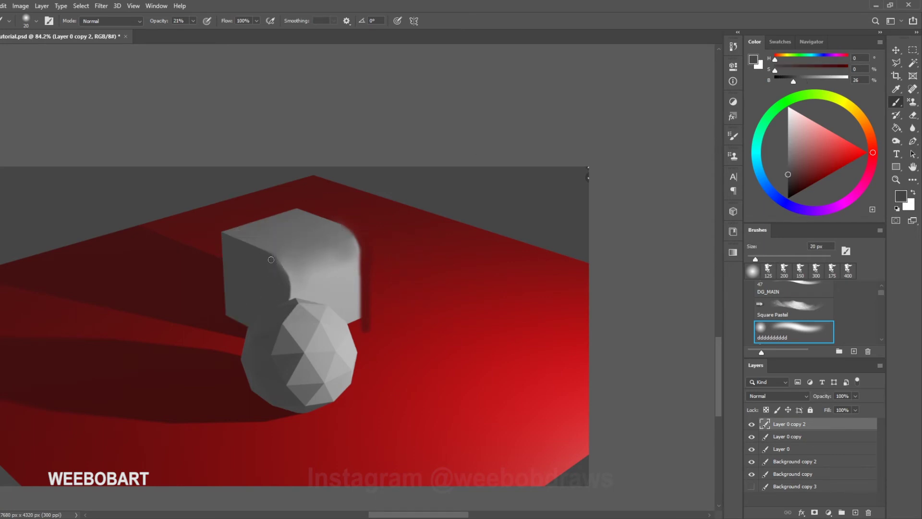
{"action": "left_click", "coordinate": [291, 274], "text": "alt"}
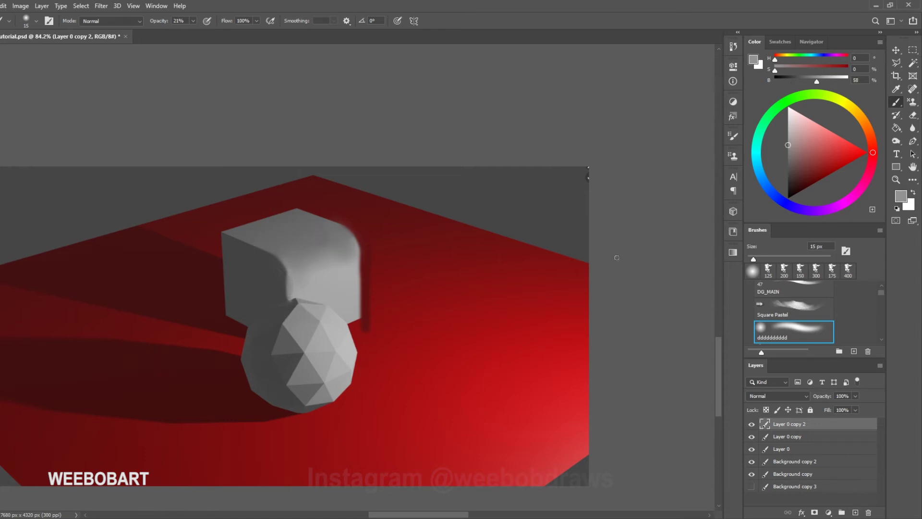
Switch to the Mixer Brush Tool with the soft round "dddddddddd" brush preset
{"action": "right_click", "coordinate": [896, 102]}
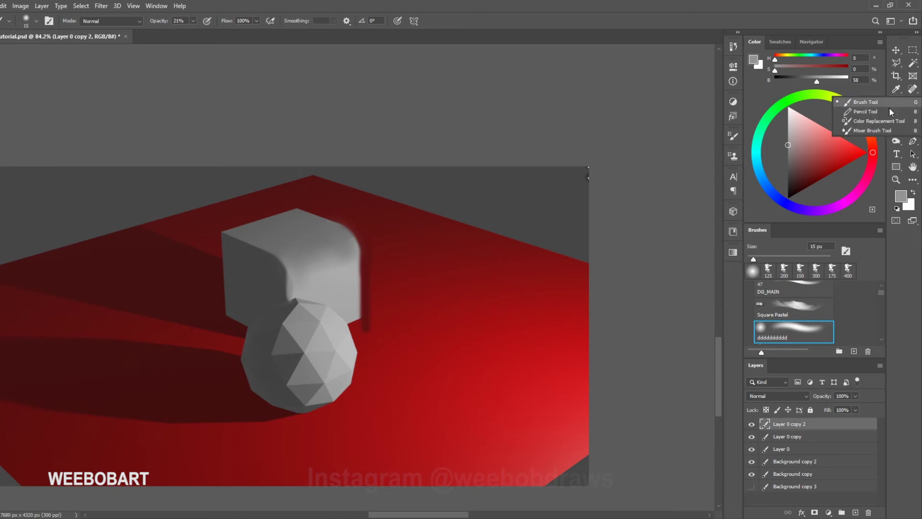
{"action": "left_click", "coordinate": [874, 126]}
{"action": "key", "text": "bracketleft"}
{"action": "key", "text": "bracketleft"}
{"action": "key", "text": "bracketleft"}
{"action": "key", "text": "bracketleft"}
{"action": "key", "text": "bracketleft"}
{"action": "key", "text": "bracketleft"}
{"action": "key", "text": "bracketleft"}
{"action": "key", "text": "bracketleft"}
{"action": "key", "text": "bracketleft"}
{"action": "key", "text": "bracketleft"}
{"action": "key", "text": "bracketleft"}
{"action": "key", "text": "bracketleft"}
{"action": "key", "text": "bracketleft"}
{"action": "key", "text": "bracketleft"}
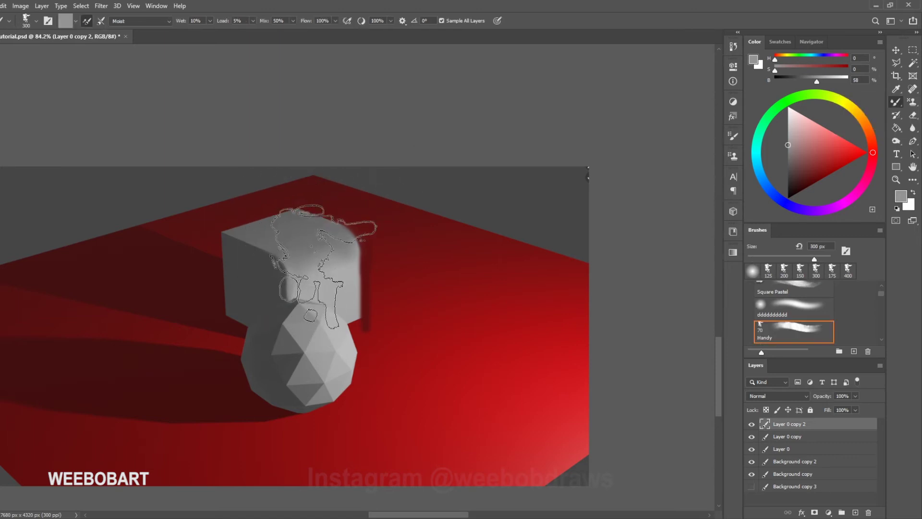
{"action": "left_click", "coordinate": [802, 308]}
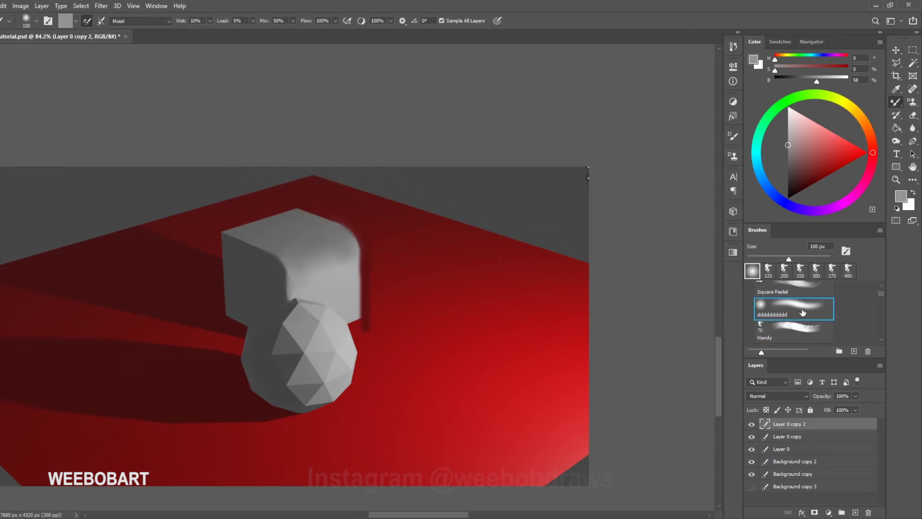
Smear the grays across the cube's shadow edge, top plane and far left corner with the Mixer Brush to round them
{"action": "left_click", "coordinate": [276, 261], "text": "alt"}
{"action": "mouse_move", "coordinate": [277, 262]}
{"action": "left_mouse_down"}
{"action": "mouse_move", "coordinate": [234, 237]}
{"action": "mouse_move", "coordinate": [282, 260]}
{"action": "mouse_move", "coordinate": [326, 238]}
{"action": "mouse_move", "coordinate": [351, 210]}
{"action": "mouse_move", "coordinate": [335, 244]}
{"action": "mouse_move", "coordinate": [295, 261]}
{"action": "mouse_move", "coordinate": [261, 249]}
{"action": "mouse_move", "coordinate": [291, 275]}
{"action": "left_mouse_up"}
{"action": "mouse_move", "coordinate": [284, 243]}
{"action": "left_mouse_down"}
{"action": "mouse_move", "coordinate": [243, 240]}
{"action": "mouse_move", "coordinate": [265, 252]}
{"action": "mouse_move", "coordinate": [229, 236]}
{"action": "mouse_move", "coordinate": [233, 236]}
{"action": "left_mouse_up"}
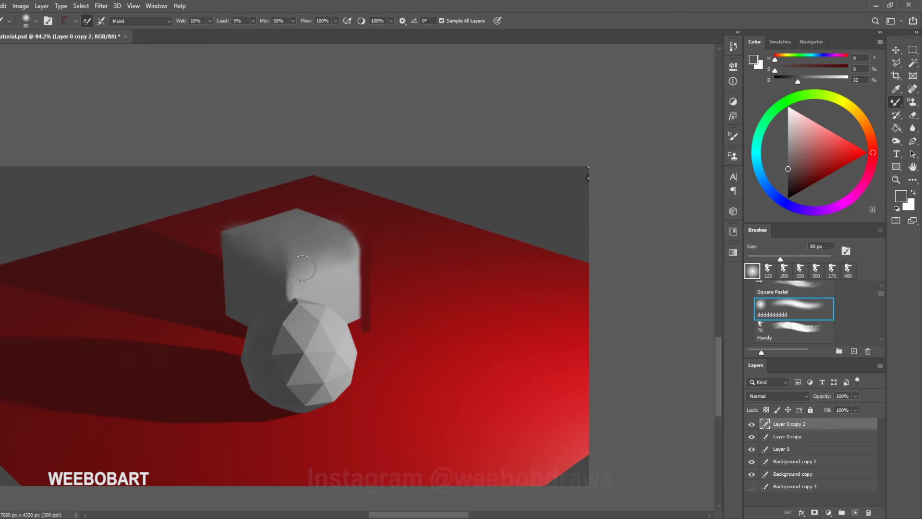
{"action": "mouse_move", "coordinate": [351, 275]}
{"action": "left_mouse_down"}
{"action": "mouse_move", "coordinate": [366, 263]}
{"action": "mouse_move", "coordinate": [342, 269]}
{"action": "left_mouse_up"}
{"action": "mouse_move", "coordinate": [270, 252]}
{"action": "left_mouse_down"}
{"action": "mouse_move", "coordinate": [237, 234]}
{"action": "mouse_move", "coordinate": [284, 255]}
{"action": "left_mouse_up"}
{"action": "left_click_drag", "start_coordinate": [293, 291], "coordinate": [254, 303]}
With the regular brush at 100% opacity and a sampled dark red, draw direction arrows up the cube's front and over its top
{"action": "key", "text": "shift+b"}
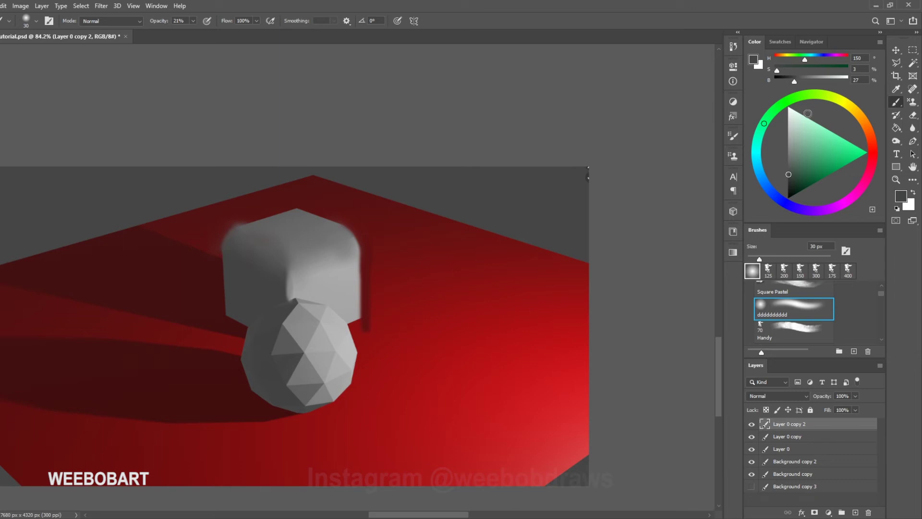
{"action": "left_click", "coordinate": [199, 279], "text": "alt"}
{"action": "key", "text": "bracketleft"}
{"action": "key", "text": "bracketleft"}
{"action": "key", "text": "bracketleft"}
{"action": "key", "text": "bracketleft"}
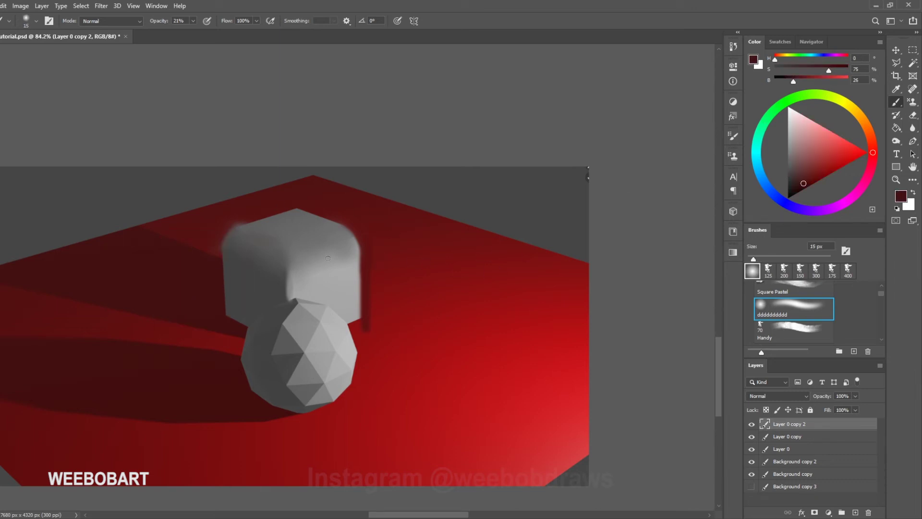
{"action": "left_click", "coordinate": [179, 20]}
{"action": "type", "text": "100"}
{"action": "key", "text": "Return"}
{"action": "left_click_drag", "start_coordinate": [329, 296], "coordinate": [332, 253]}
{"action": "left_click_drag", "start_coordinate": [285, 227], "coordinate": [336, 257]}
{"action": "left_click_drag", "start_coordinate": [313, 296], "coordinate": [314, 262]}
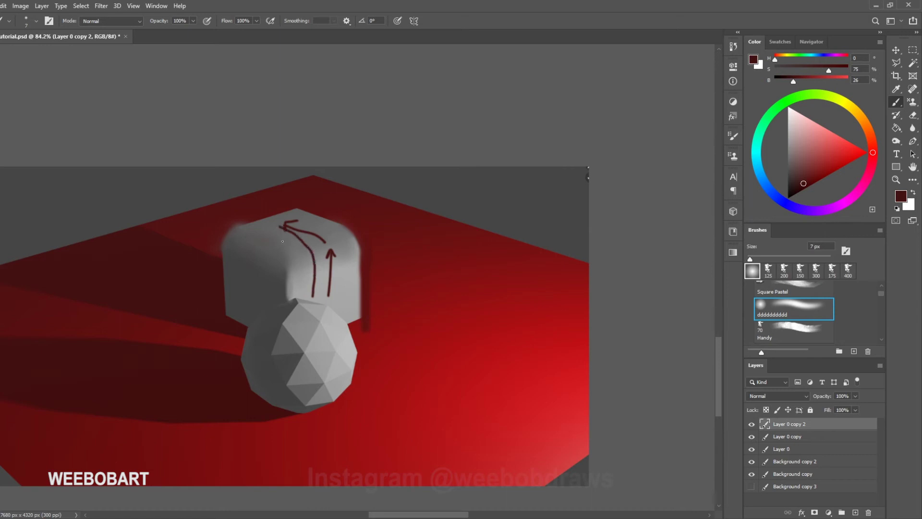
Undo the last curved arrow and redraw it from the cube's front edge toward the top's left side
{"action": "key", "text": "ctrl+z"}
{"action": "key", "text": "ctrl+z"}
{"action": "mouse_move", "coordinate": [272, 237]}
{"action": "left_mouse_down"}
{"action": "mouse_move", "coordinate": [300, 264]}
{"action": "mouse_move", "coordinate": [305, 293]}
{"action": "left_mouse_up"}
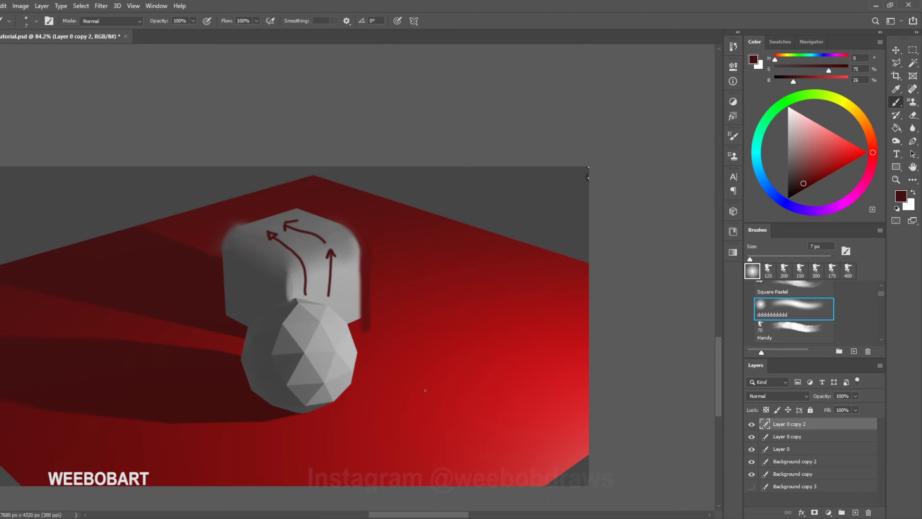
Enlarge the brush to 40 px, try a stroke along the jaw of the man in the grayscale painting, and undo it
{"action": "scroll", "coordinate": [425, 390], "scroll_direction": "down", "scroll_amount": 9}
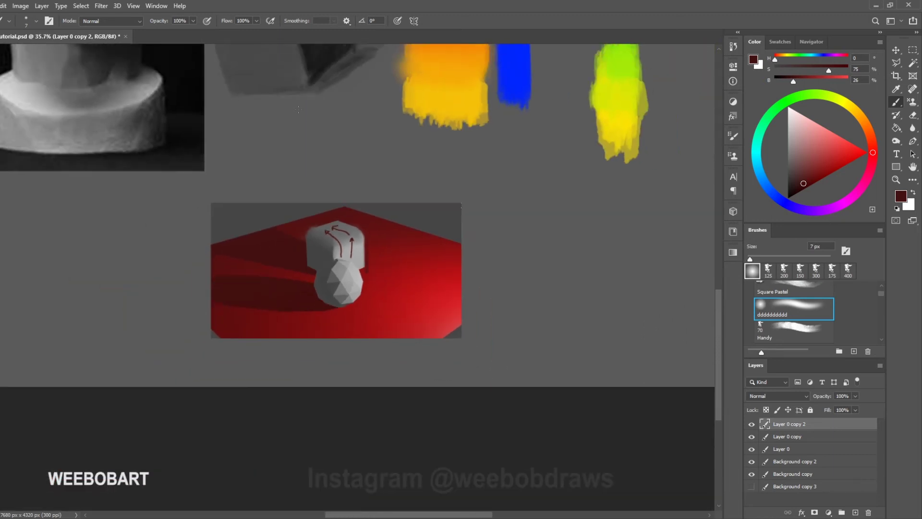
{"action": "scroll", "coordinate": [298, 109], "scroll_direction": "down", "scroll_amount": 2}
{"action": "scroll", "coordinate": [321, 119], "scroll_direction": "up", "scroll_amount": 1}
{"action": "mouse_move", "coordinate": [721, 307]}
{"action": "left_mouse_down"}
{"action": "mouse_move", "coordinate": [714, 263]}
{"action": "mouse_move", "coordinate": [730, 201]}
{"action": "left_mouse_up"}
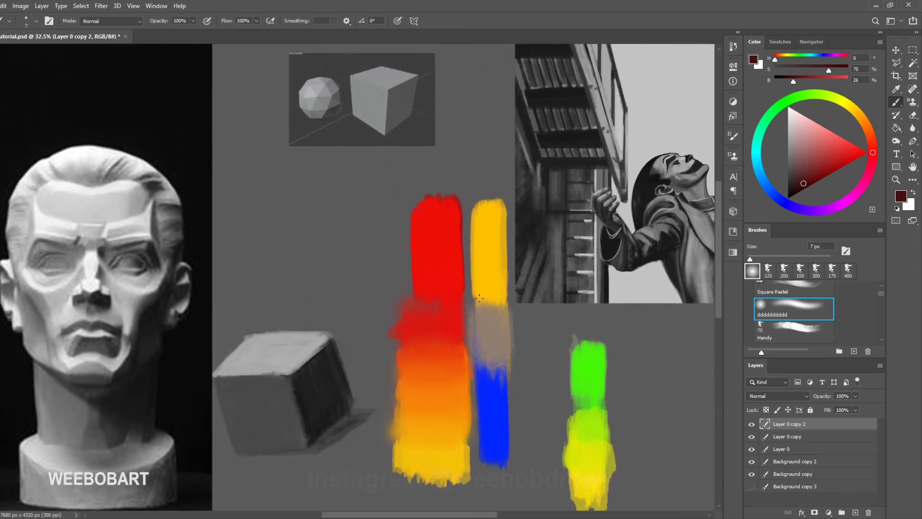
{"action": "left_click_drag", "start_coordinate": [434, 515], "coordinate": [496, 515]}
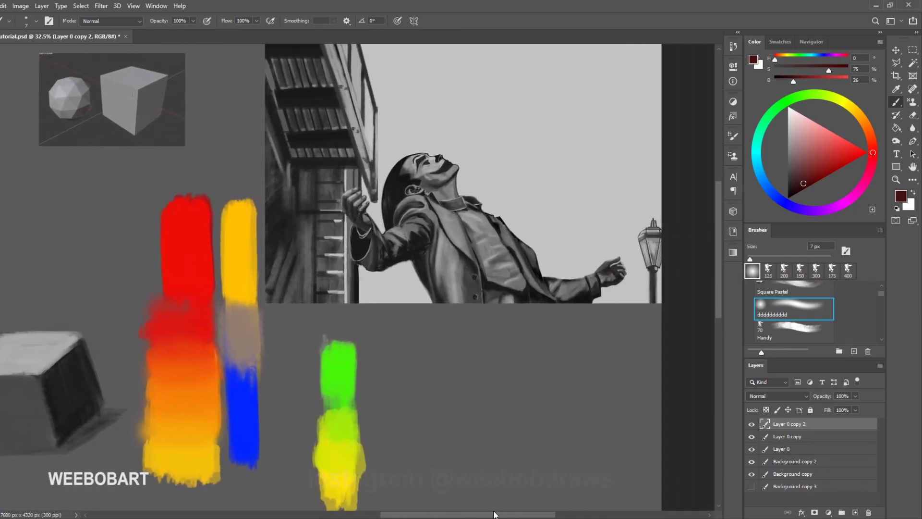
{"action": "scroll", "coordinate": [458, 150], "scroll_direction": "up", "scroll_amount": 3}
{"action": "scroll", "coordinate": [457, 150], "scroll_direction": "up", "scroll_amount": 5}
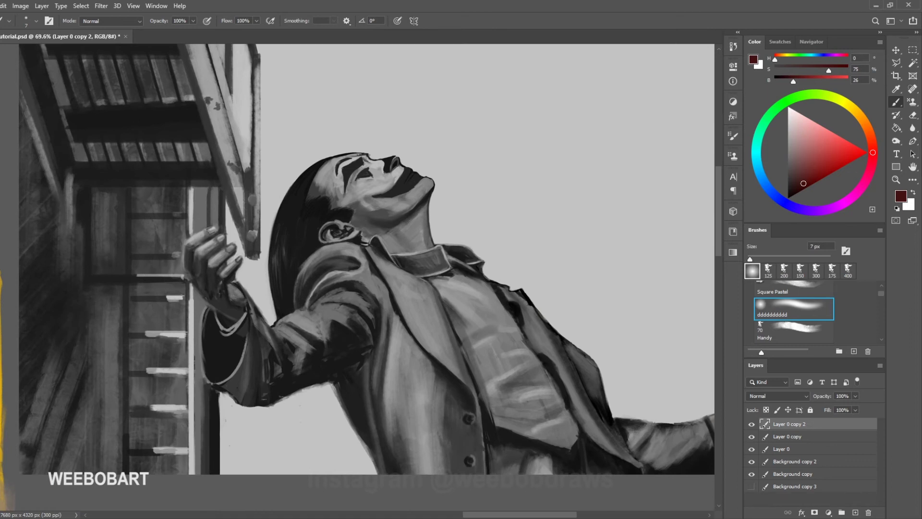
{"action": "key", "text": "bracketright"}
{"action": "key", "text": "bracketright"}
{"action": "key", "text": "bracketright"}
{"action": "key", "text": "bracketright"}
{"action": "key", "text": "bracketright"}
{"action": "key", "text": "bracketright"}
{"action": "key", "text": "bracketright"}
{"action": "left_click_drag", "start_coordinate": [429, 191], "coordinate": [402, 214]}
{"action": "key", "text": "ctrl+z"}
At 19% opacity, sample mid and dark grays from the man's neck and blend the transition between his jaw and neck
{"action": "left_click", "coordinate": [422, 206], "text": "alt"}
{"action": "left_click_drag", "start_coordinate": [165, 23], "coordinate": [166, 23]}
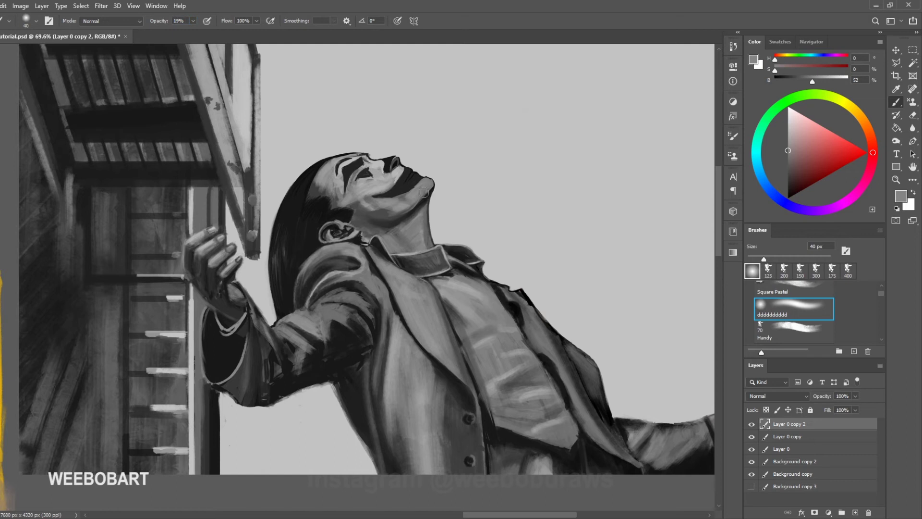
{"action": "mouse_move", "coordinate": [421, 198]}
{"action": "left_mouse_down"}
{"action": "mouse_move", "coordinate": [404, 213]}
{"action": "mouse_move", "coordinate": [425, 191]}
{"action": "mouse_move", "coordinate": [400, 213]}
{"action": "mouse_move", "coordinate": [426, 189]}
{"action": "mouse_move", "coordinate": [379, 222]}
{"action": "mouse_move", "coordinate": [418, 205]}
{"action": "left_mouse_up"}
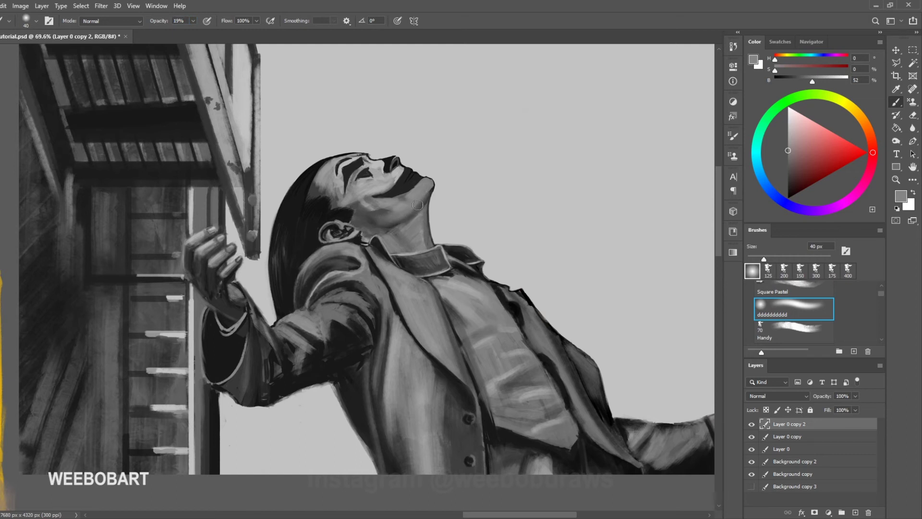
{"action": "left_click", "coordinate": [377, 238], "text": "alt"}
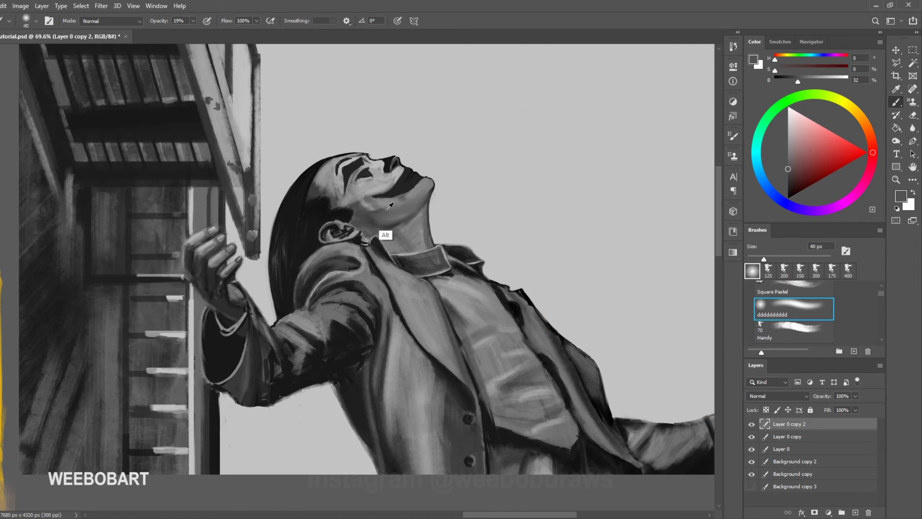
{"action": "left_click", "coordinate": [404, 220], "text": "alt"}
{"action": "left_click_drag", "start_coordinate": [429, 208], "coordinate": [385, 228]}
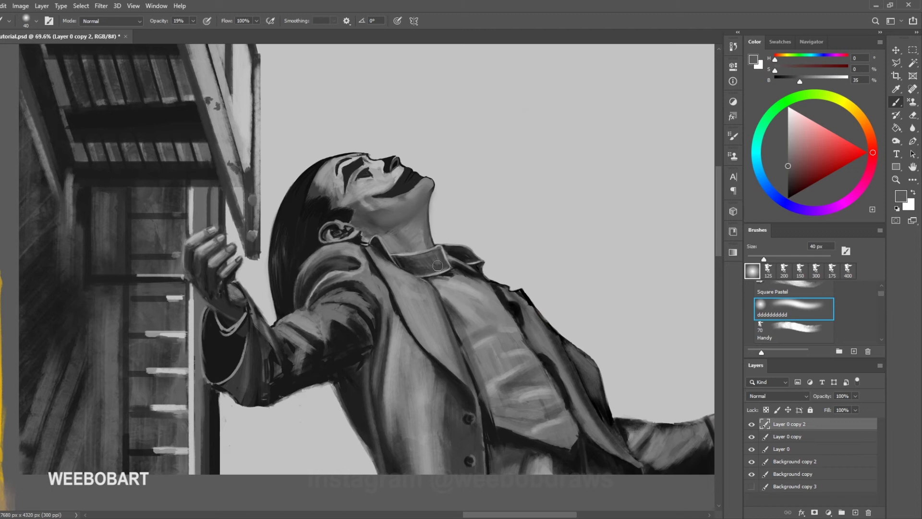
Switch to the Handy brush at 53% opacity, shrink it, and stroke a sampled neck gray along the man's jawline
{"action": "left_click", "coordinate": [455, 262], "text": "alt"}
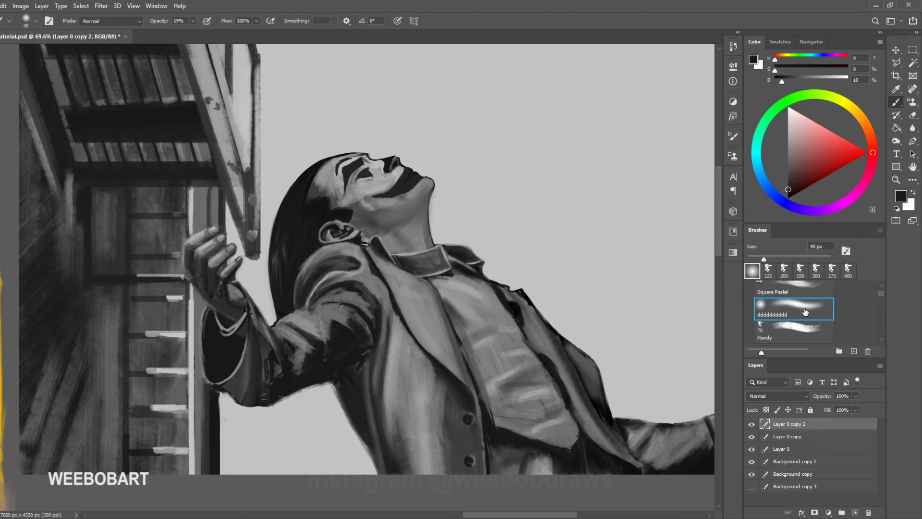
{"action": "left_click", "coordinate": [795, 333]}
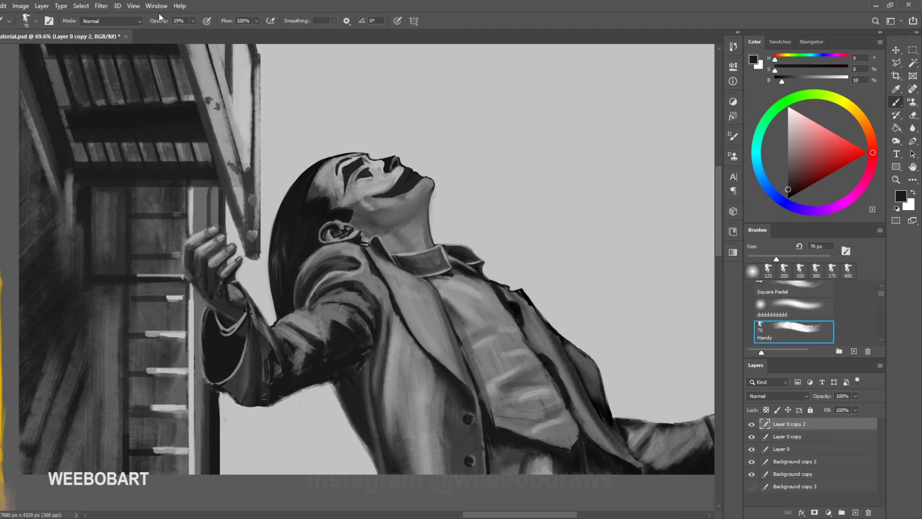
{"action": "left_click_drag", "start_coordinate": [156, 22], "coordinate": [164, 24]}
{"action": "key", "text": "bracketleft"}
{"action": "key", "text": "bracketleft"}
{"action": "key", "text": "bracketleft"}
{"action": "key", "text": "bracketleft"}
{"action": "key", "text": "bracketleft"}
{"action": "key", "text": "bracketleft"}
{"action": "key", "text": "bracketleft"}
{"action": "key", "text": "bracketleft"}
{"action": "key", "text": "bracketleft"}
{"action": "key", "text": "bracketleft"}
{"action": "key", "text": "bracketleft"}
{"action": "left_click", "coordinate": [425, 214], "text": "alt"}
{"action": "left_click_drag", "start_coordinate": [412, 214], "coordinate": [424, 197]}
Enlarge the Handy brush to 20 px and paint the dark gray along the underside of the man's jaw
{"action": "key", "text": "bracketright"}
{"action": "key", "text": "bracketright"}
{"action": "key", "text": "bracketright"}
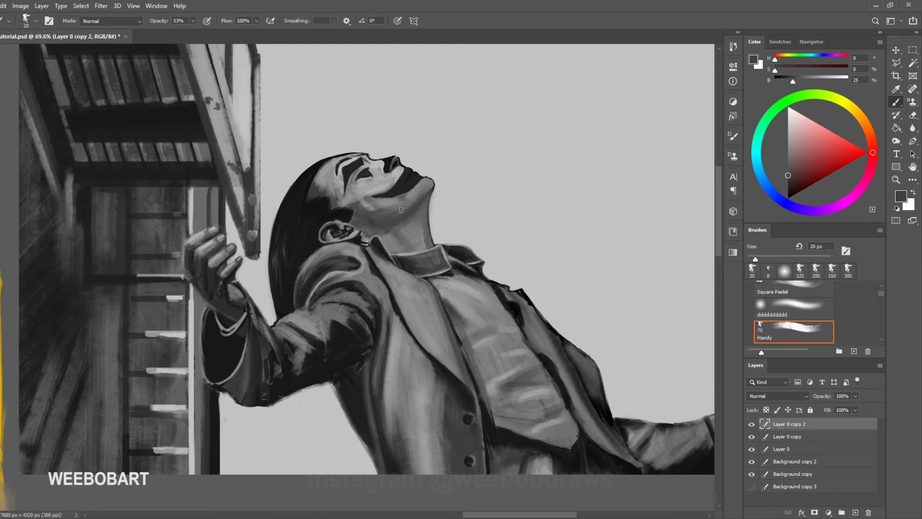
{"action": "left_click_drag", "start_coordinate": [401, 211], "coordinate": [419, 197]}
Sample a darker gray from the collar and deepen the shadow below the jaw with the Handy brush at 35 px
{"action": "left_click", "coordinate": [448, 258], "text": "alt"}
{"action": "key", "text": "bracketleft"}
{"action": "key", "text": "bracketleft"}
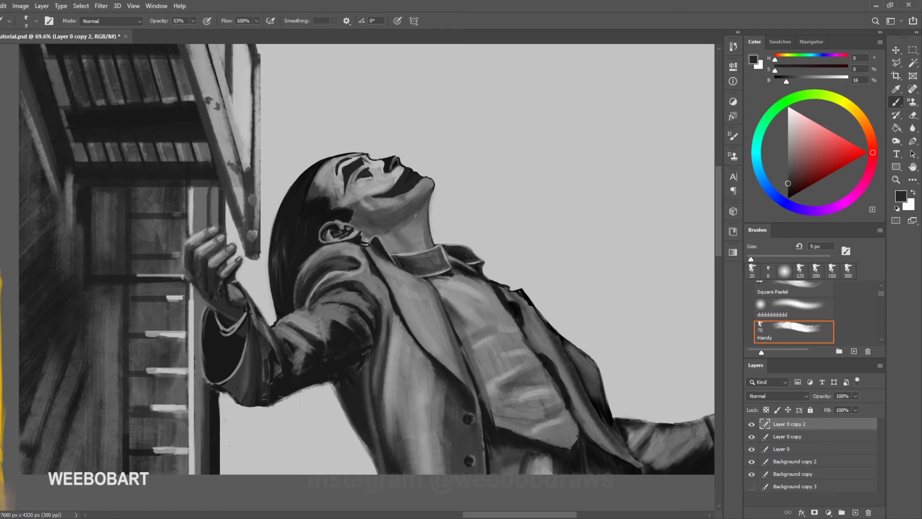
{"action": "key", "text": "bracketright"}
{"action": "key", "text": "bracketright"}
{"action": "key", "text": "bracketright"}
{"action": "key", "text": "bracketright"}
{"action": "key", "text": "bracketright"}
{"action": "key", "text": "bracketright"}
{"action": "left_click_drag", "start_coordinate": [394, 225], "coordinate": [426, 201]}
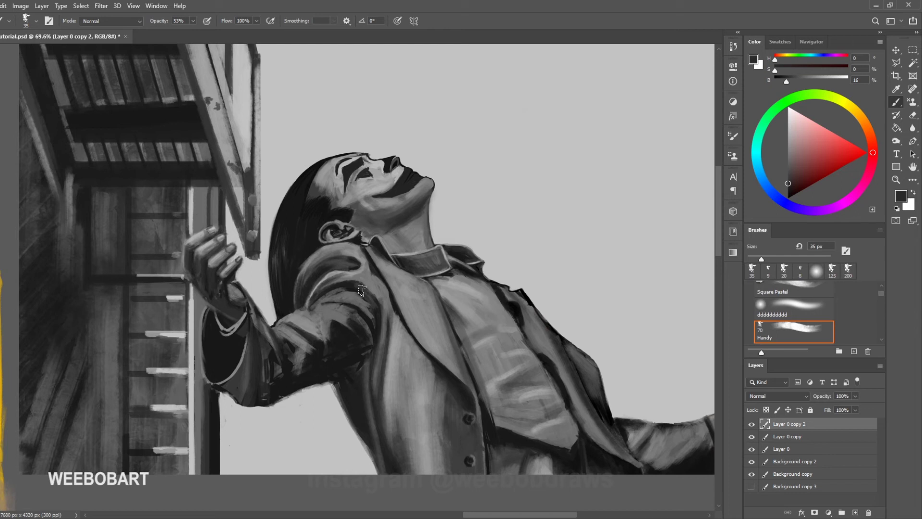
Enlarge the brush to 50 px and paint dark strokes down the man's neck to his collar
{"action": "left_click", "coordinate": [405, 215], "text": "alt"}
{"action": "key", "text": "bracketright"}
{"action": "key", "text": "bracketright"}
{"action": "key", "text": "bracketright"}
{"action": "mouse_move", "coordinate": [397, 233]}
{"action": "left_mouse_down"}
{"action": "mouse_move", "coordinate": [409, 228]}
{"action": "mouse_move", "coordinate": [407, 264]}
{"action": "left_mouse_up"}
{"action": "left_click_drag", "start_coordinate": [389, 230], "coordinate": [391, 254]}
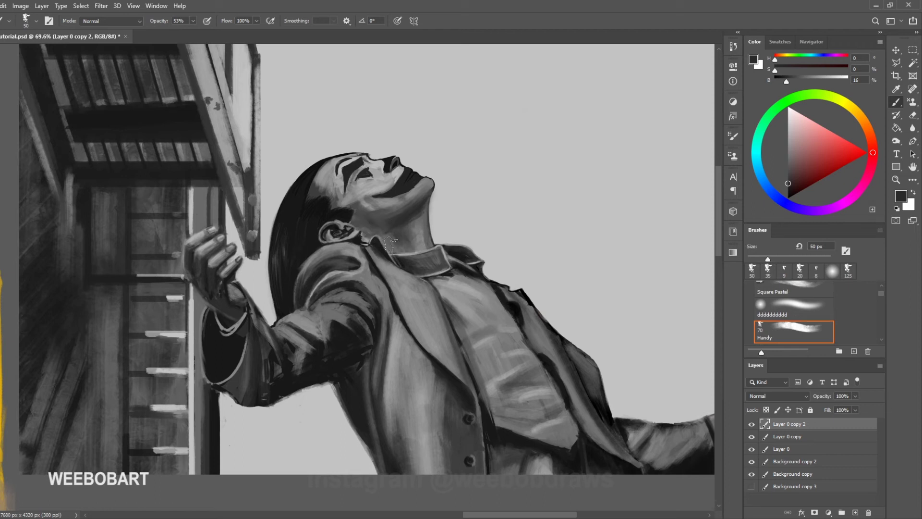
Try a diagonal stroke on the light background and dark strokes over the man's collar, and undo them
{"action": "mouse_move", "coordinate": [518, 127]}
{"action": "left_mouse_down"}
{"action": "mouse_move", "coordinate": [480, 167]}
{"action": "mouse_move", "coordinate": [468, 156]}
{"action": "mouse_move", "coordinate": [480, 185]}
{"action": "left_mouse_up"}
{"action": "mouse_move", "coordinate": [379, 240]}
{"action": "left_mouse_down"}
{"action": "mouse_move", "coordinate": [390, 236]}
{"action": "mouse_move", "coordinate": [403, 249]}
{"action": "left_mouse_up"}
{"action": "mouse_move", "coordinate": [374, 234]}
{"action": "left_mouse_down"}
{"action": "mouse_move", "coordinate": [397, 248]}
{"action": "mouse_move", "coordinate": [357, 225]}
{"action": "mouse_move", "coordinate": [368, 220]}
{"action": "mouse_move", "coordinate": [434, 258]}
{"action": "mouse_move", "coordinate": [392, 242]}
{"action": "mouse_move", "coordinate": [418, 240]}
{"action": "mouse_move", "coordinate": [401, 252]}
{"action": "left_mouse_up"}
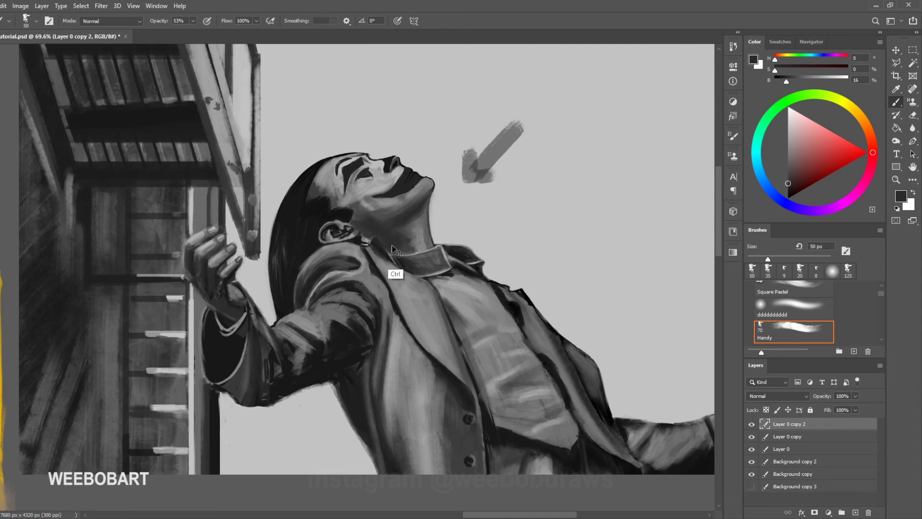
{"action": "key", "text": "ctrl+z"}
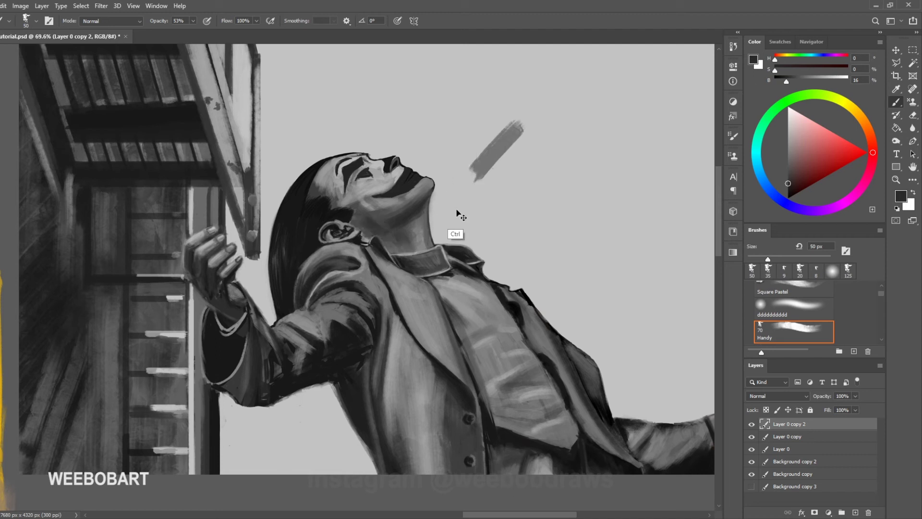
{"action": "key", "text": "ctrl+z"}
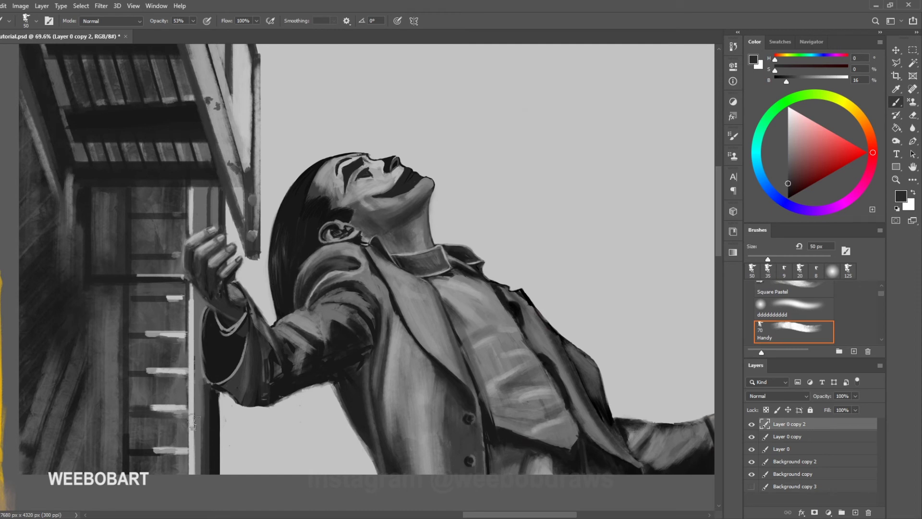
Duplicate the plaster heads layer and paint a sampled light gray over the female head's cheek shadow edge with the Handy brush at 80 px
{"action": "scroll", "coordinate": [240, 374], "scroll_direction": "down", "scroll_amount": 6}
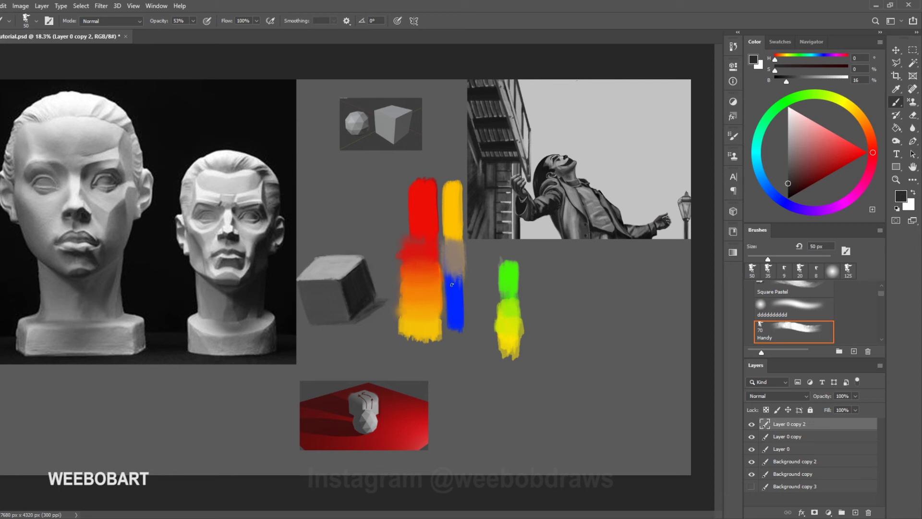
{"action": "scroll", "coordinate": [20, 232], "scroll_direction": "up", "scroll_amount": 5}
{"action": "scroll", "coordinate": [20, 233], "scroll_direction": "down", "scroll_amount": 2}
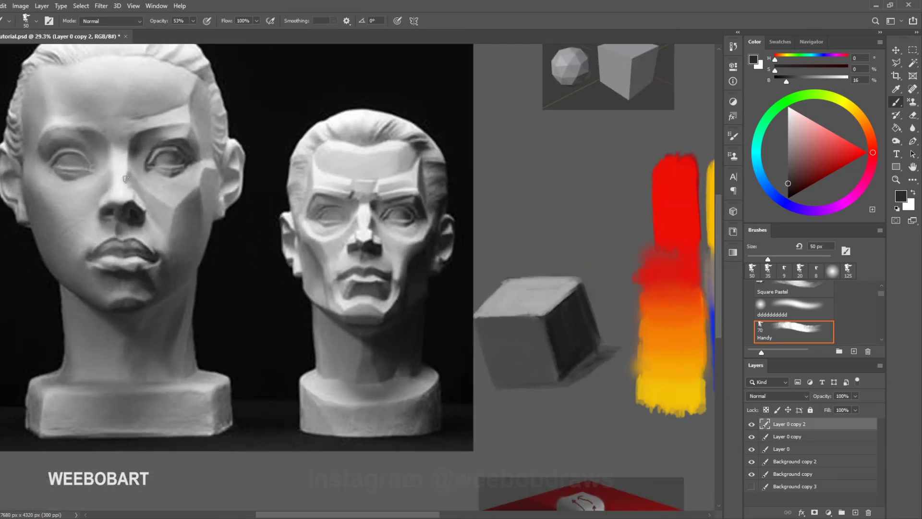
{"action": "left_click_drag", "start_coordinate": [718, 279], "coordinate": [717, 263]}
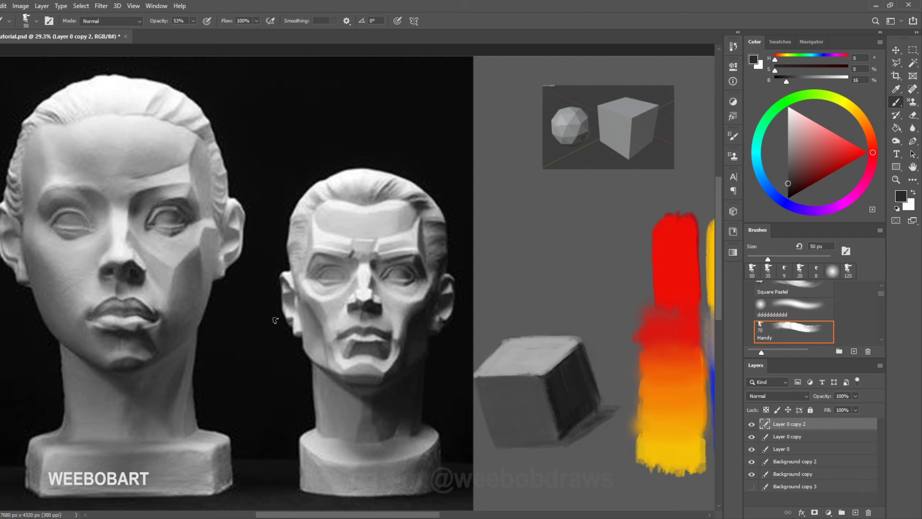
{"action": "left_click", "coordinate": [186, 279], "text": "alt"}
{"action": "key", "text": "]"}
{"action": "left_click", "coordinate": [181, 273], "text": "alt"}
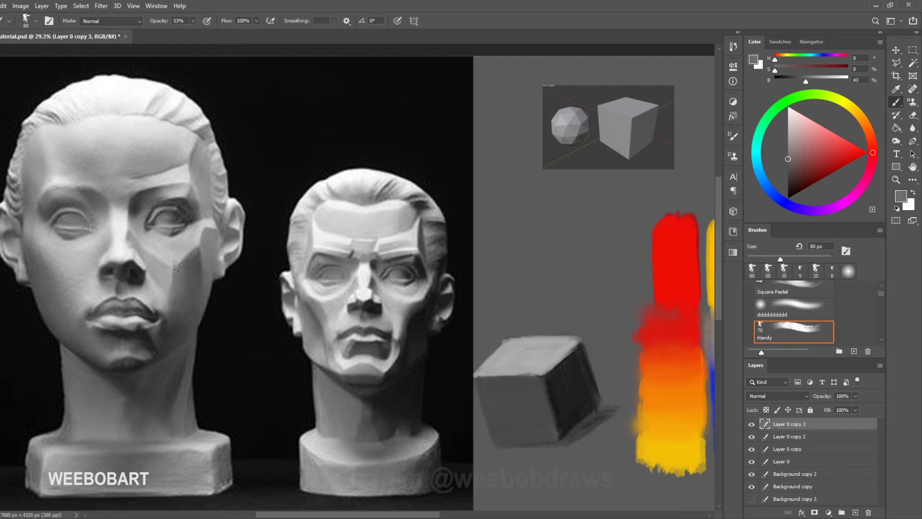
{"action": "left_click", "coordinate": [169, 282], "text": "alt"}
{"action": "left_click_drag", "start_coordinate": [166, 259], "coordinate": [194, 245]}
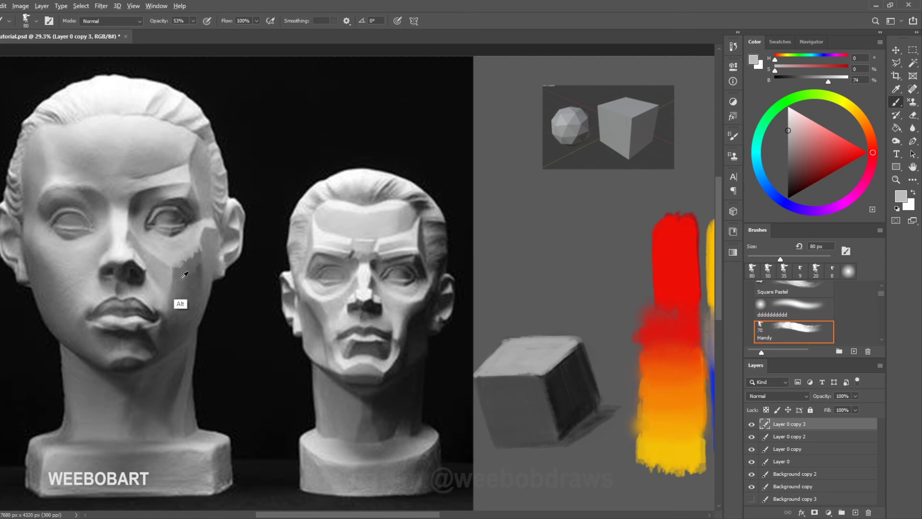
Lower the brush opacity to 38% and blend the female head's cheek shadow edge with alternately sampled light and dark grays
{"action": "left_click", "coordinate": [180, 304], "text": "alt"}
{"action": "left_click_drag", "start_coordinate": [167, 21], "coordinate": [160, 21]}
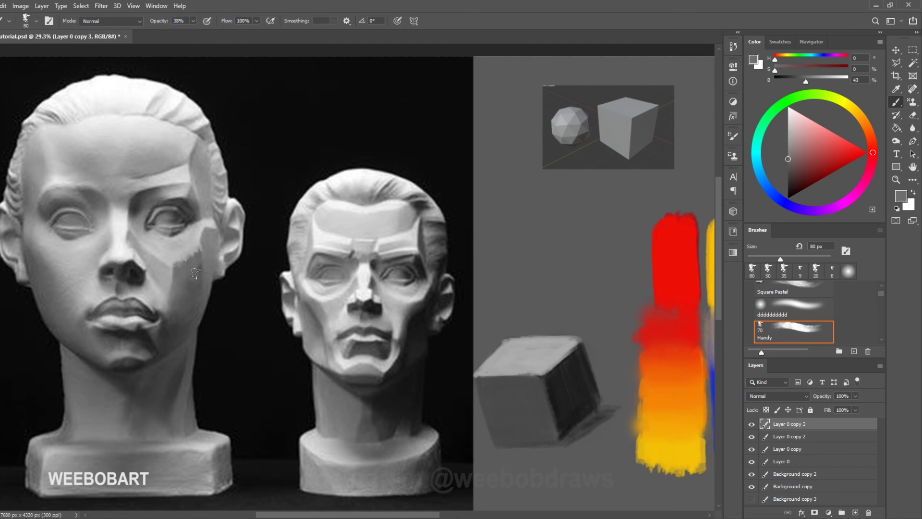
{"action": "left_click", "coordinate": [177, 277], "text": "alt"}
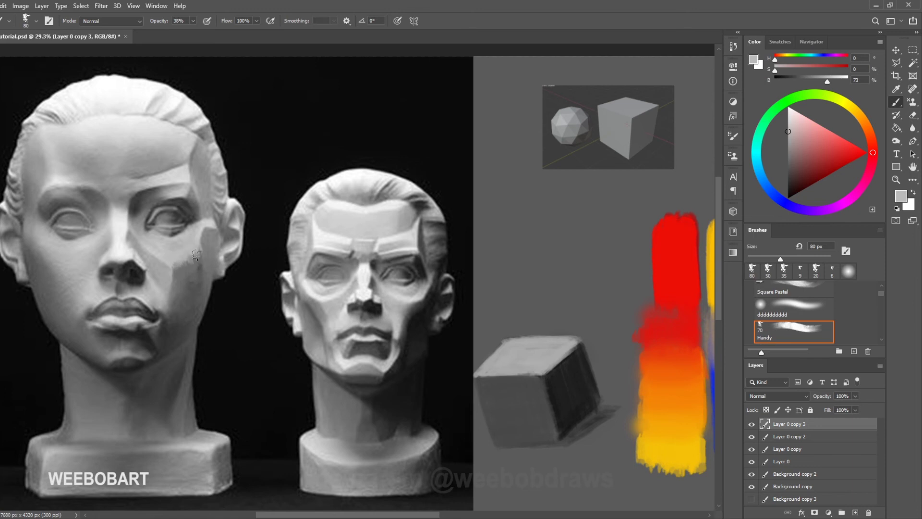
{"action": "left_click", "coordinate": [183, 290], "text": "alt"}
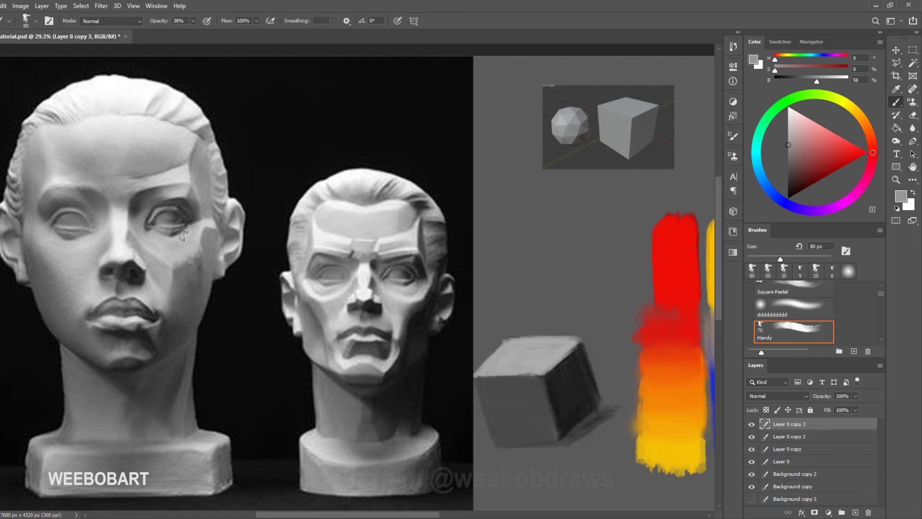
{"action": "left_click", "coordinate": [180, 294], "text": "alt"}
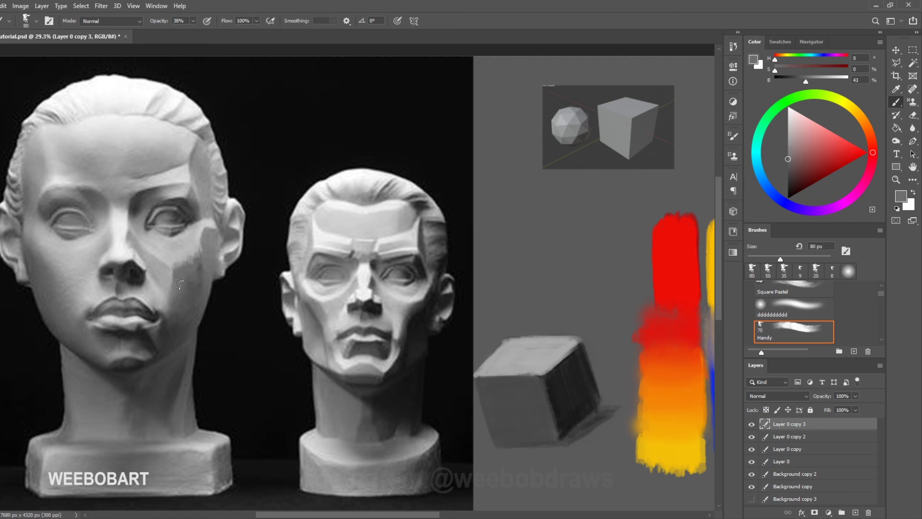
{"action": "left_click", "coordinate": [180, 244], "text": "alt"}
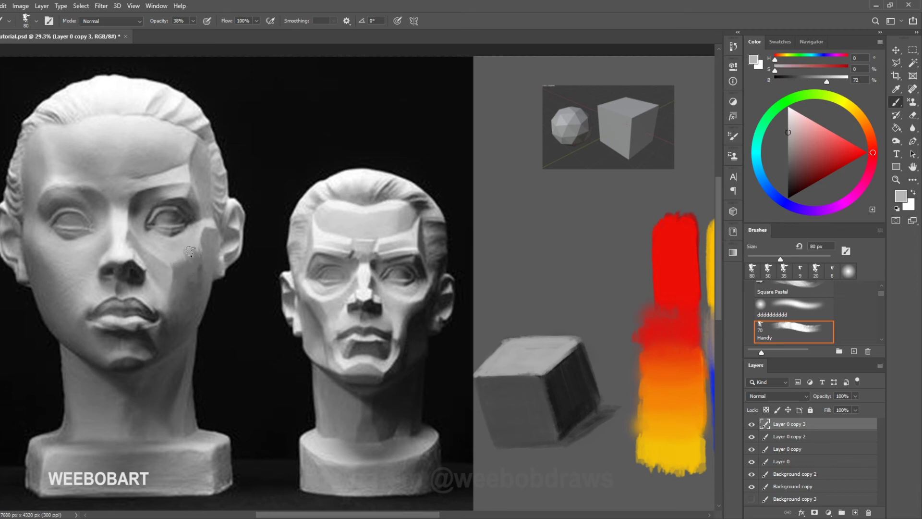
{"action": "left_click", "coordinate": [189, 287], "text": "alt"}
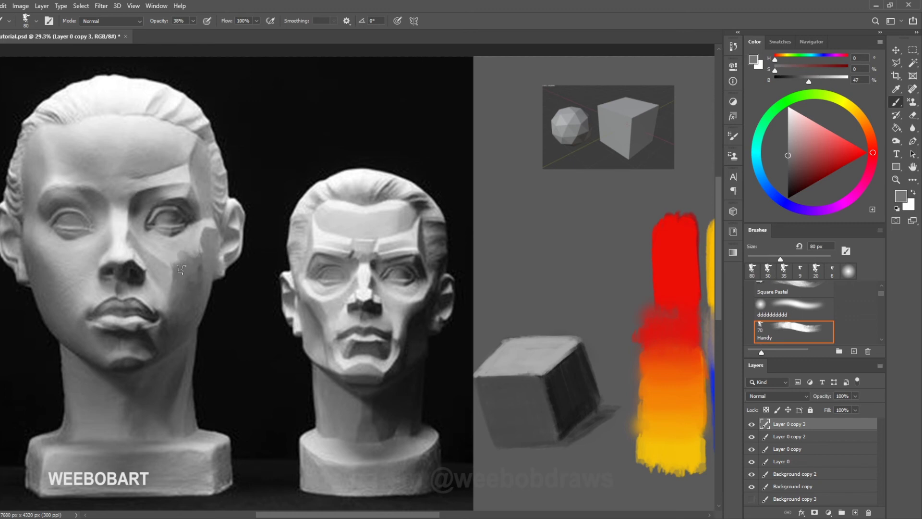
Sample the intermediate grays along the cheek transition and smooth the shadow edge below the female head's eye
{"action": "left_click", "coordinate": [173, 258], "text": "alt"}
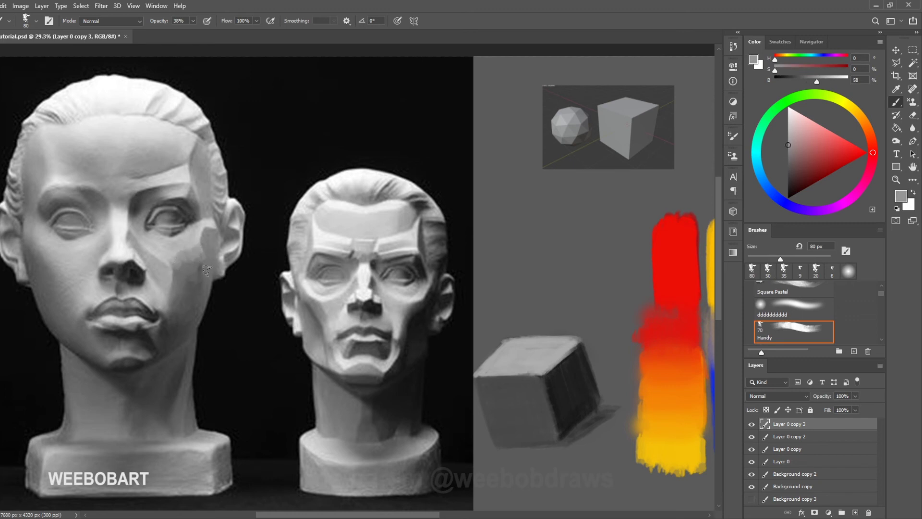
{"action": "left_click", "coordinate": [181, 256], "text": "alt"}
{"action": "left_click", "coordinate": [168, 248], "text": "alt"}
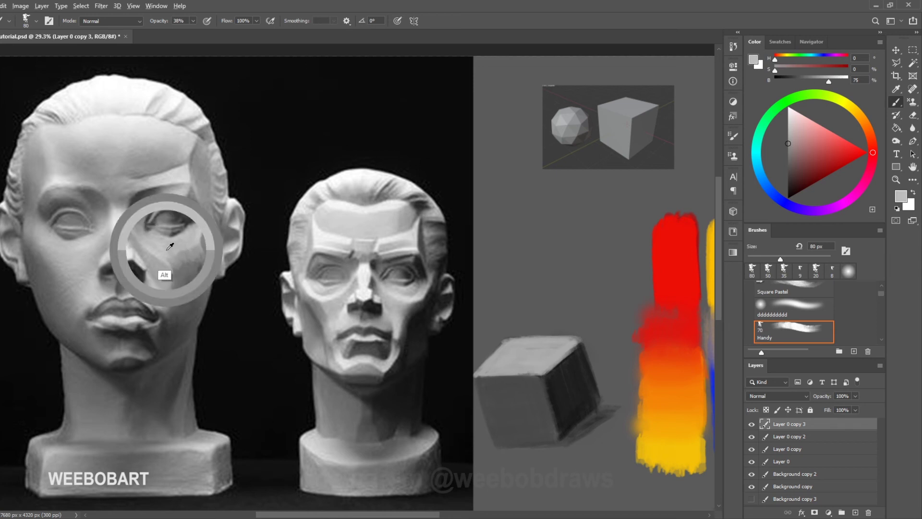
{"action": "left_click", "coordinate": [185, 271], "text": "alt"}
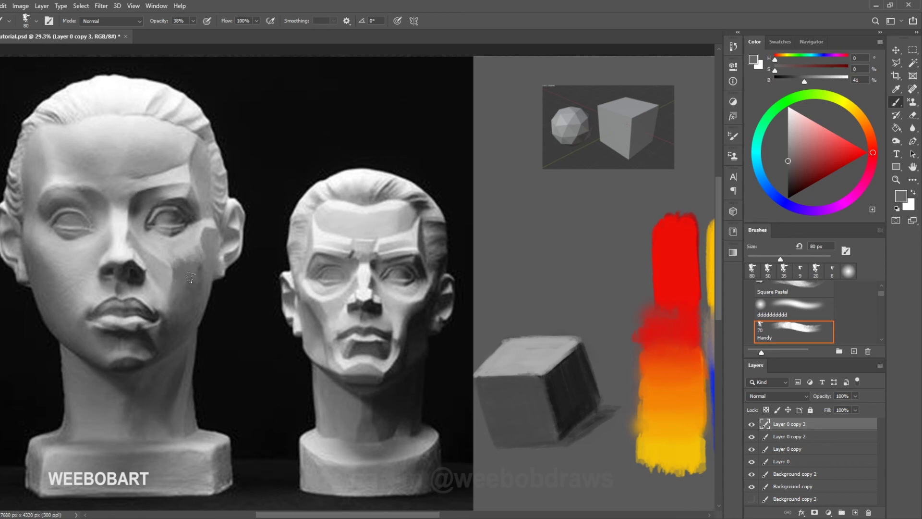
{"action": "left_click", "coordinate": [168, 248], "text": "alt"}
{"action": "left_click", "coordinate": [187, 294], "text": "alt"}
{"action": "left_click", "coordinate": [178, 263], "text": "alt"}
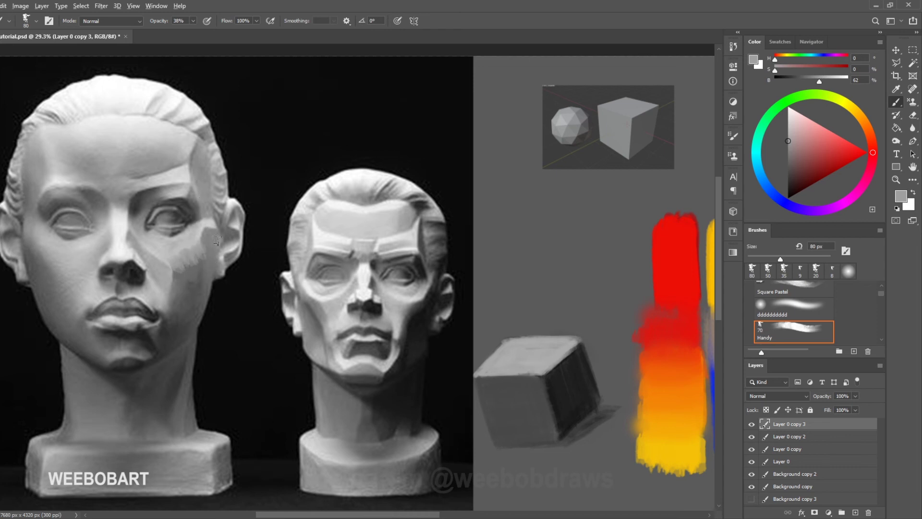
Paint sampled grays down the female head's outer cheek and jaw, and lighten the shadow corner beside the ear
{"action": "left_click", "coordinate": [199, 264], "text": "alt"}
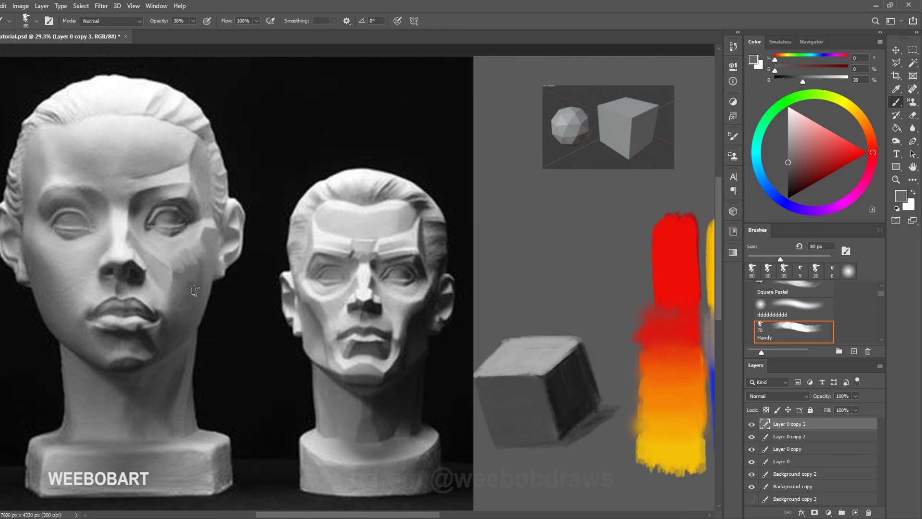
{"action": "left_click", "coordinate": [214, 268], "text": "alt"}
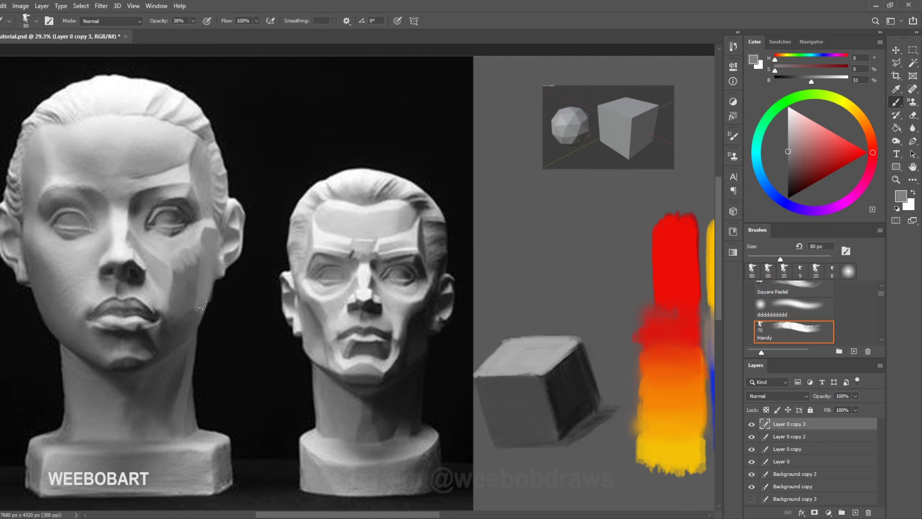
{"action": "left_click", "coordinate": [201, 232], "text": "alt"}
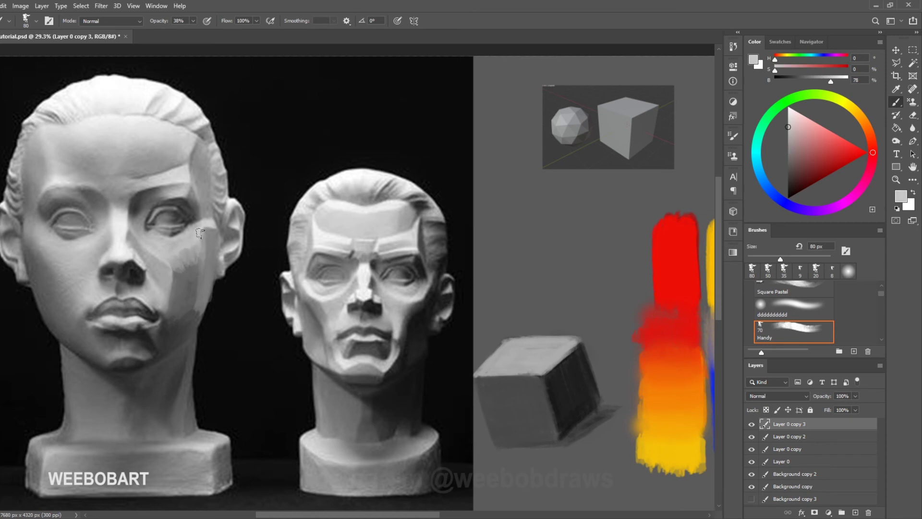
{"action": "left_click", "coordinate": [211, 237], "text": "alt"}
{"action": "left_click", "coordinate": [196, 263], "text": "alt"}
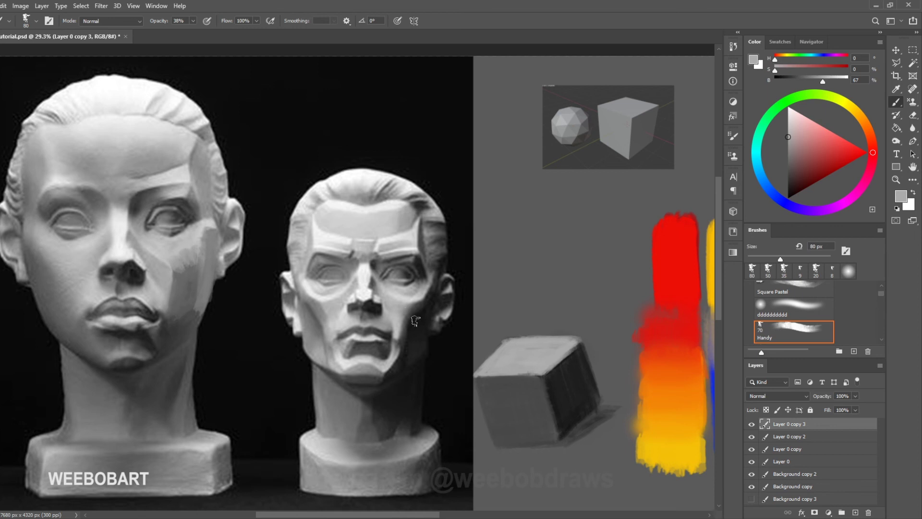
Soften the plane edge between the female head's nose and cheek with alternately sampled mid and light grays
{"action": "key", "text": "alt"}
{"action": "left_click", "coordinate": [160, 271], "text": "alt"}
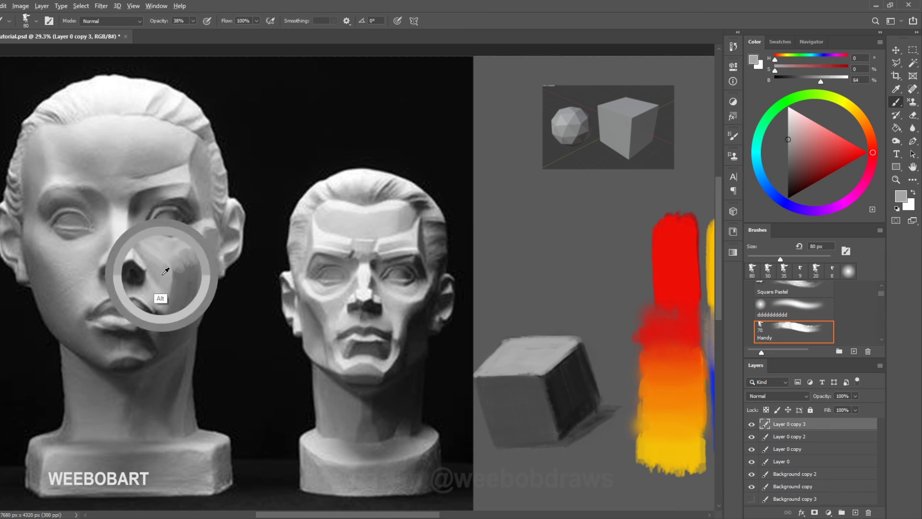
{"action": "left_click", "coordinate": [146, 246], "text": "alt"}
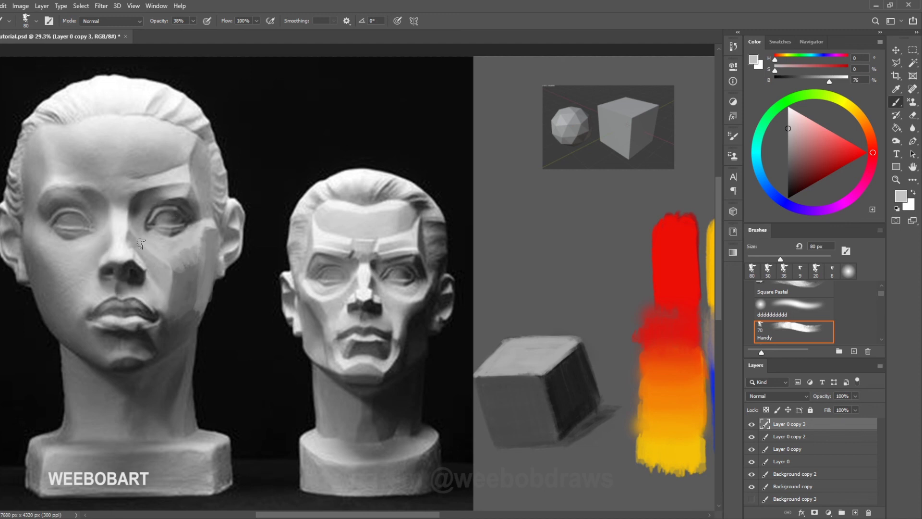
{"action": "left_click", "coordinate": [161, 269], "text": "alt"}
{"action": "left_click", "coordinate": [143, 243], "text": "alt"}
{"action": "left_click", "coordinate": [165, 267], "text": "alt"}
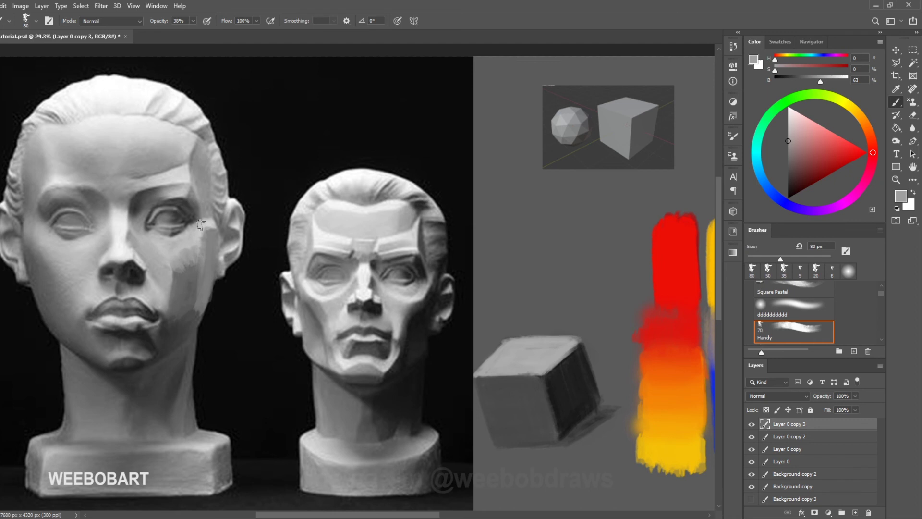
{"action": "left_click", "coordinate": [157, 250], "text": "alt"}
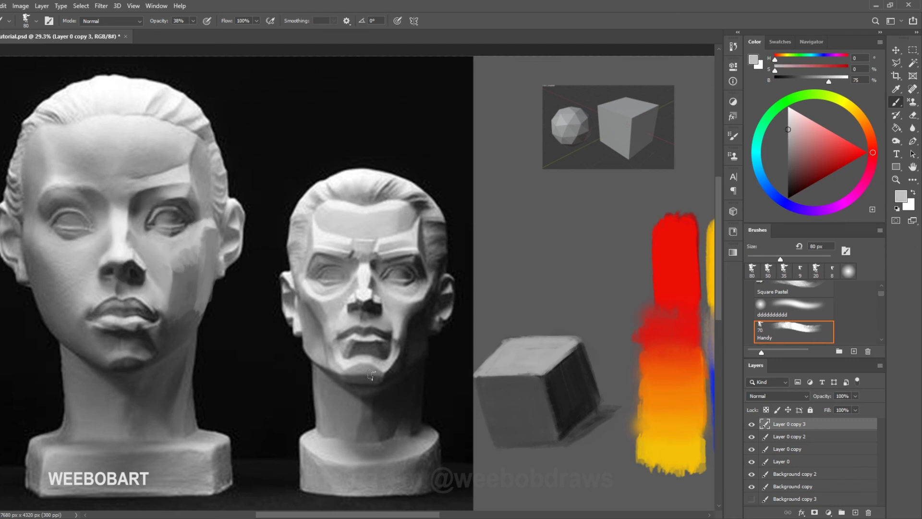
Sample a dark gray beside the male head's jaw and paint it along the cheek edge with the Handy brush at 30 px
{"action": "left_click", "coordinate": [318, 362], "text": "alt"}
{"action": "key", "text": "bracketleft"}
{"action": "key", "text": "bracketleft"}
{"action": "key", "text": "bracketleft"}
{"action": "key", "text": "bracketleft"}
{"action": "key", "text": "bracketleft"}
{"action": "key", "text": "bracketleft"}
{"action": "key", "text": "bracketleft"}
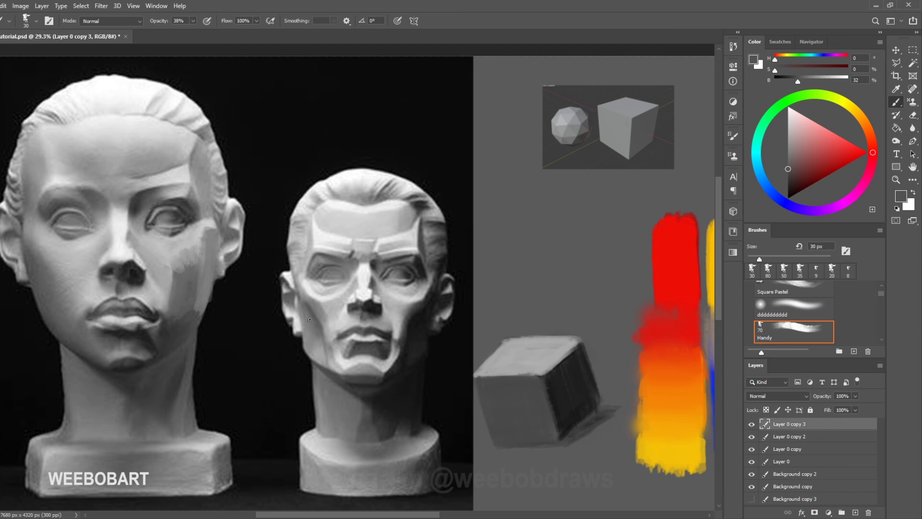
{"action": "left_click_drag", "start_coordinate": [323, 337], "coordinate": [328, 362]}
Enlarge the Handy brush to 45 px and blend the male head's cheek edge with a mid gray sampled from the cheek
{"action": "key", "text": "bracketright"}
{"action": "key", "text": "bracketright"}
{"action": "key", "text": "bracketright"}
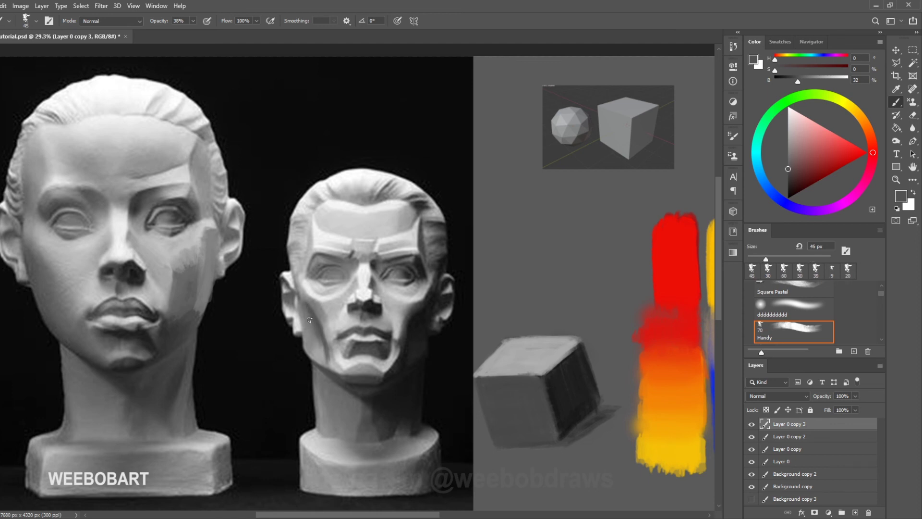
{"action": "left_click", "coordinate": [309, 318], "text": "alt"}
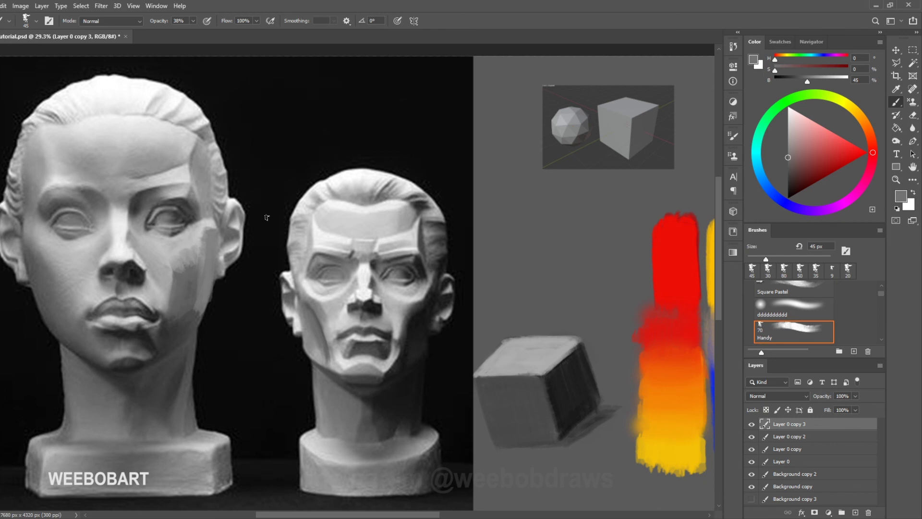
Toggle the visibility of Layer 0 copy 3 to compare the heads before and after blending
{"action": "left_click", "coordinate": [752, 432]}
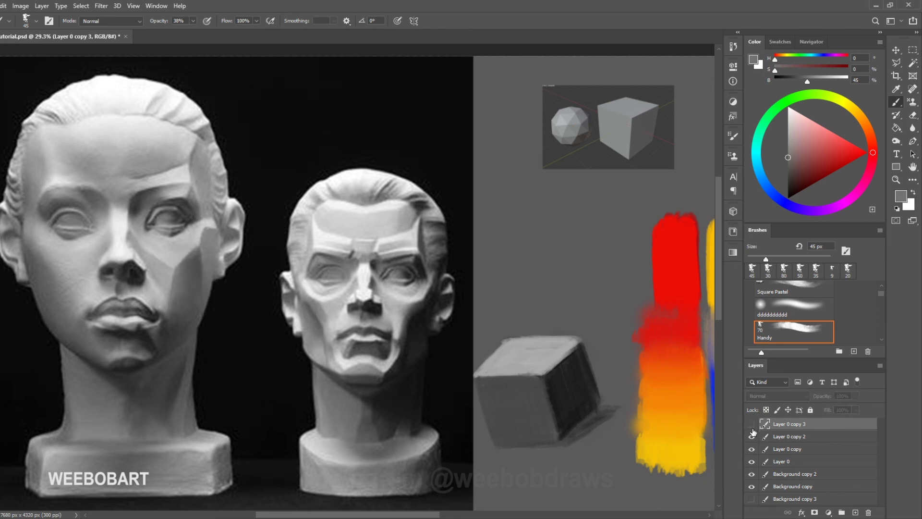
{"action": "left_click", "coordinate": [752, 433]}
{"action": "left_click", "coordinate": [752, 424]}
{"action": "left_click", "coordinate": [752, 424]}
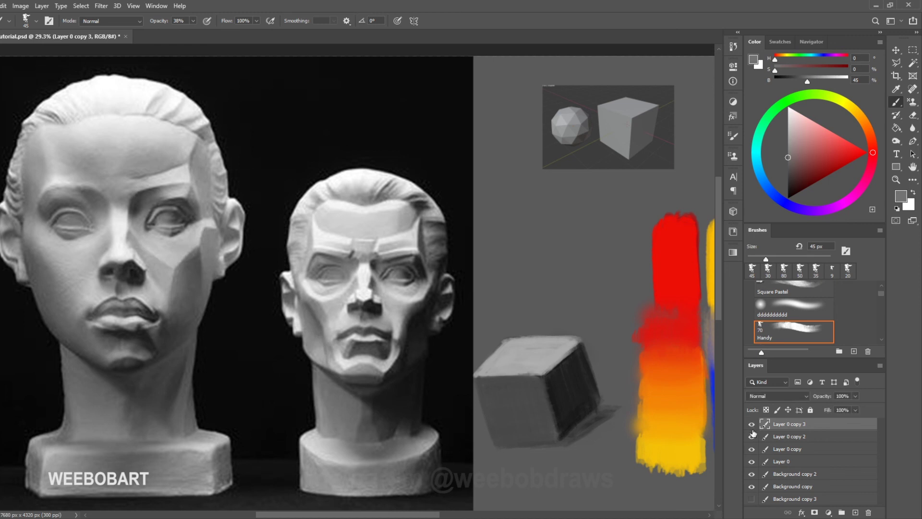
Duplicate Layer 0 copy 2 and move the duplicate above Layer 0 copy 3
{"action": "left_click", "coordinate": [788, 437]}
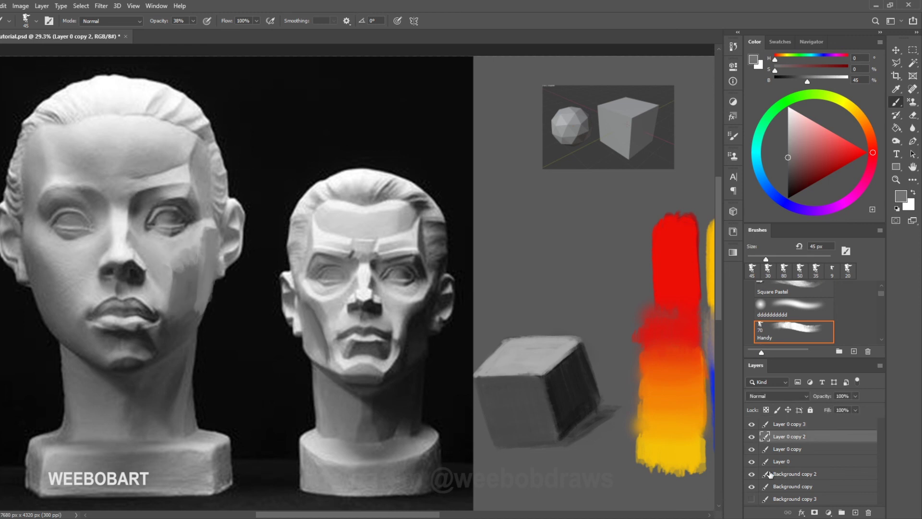
{"action": "right_click", "coordinate": [782, 440]}
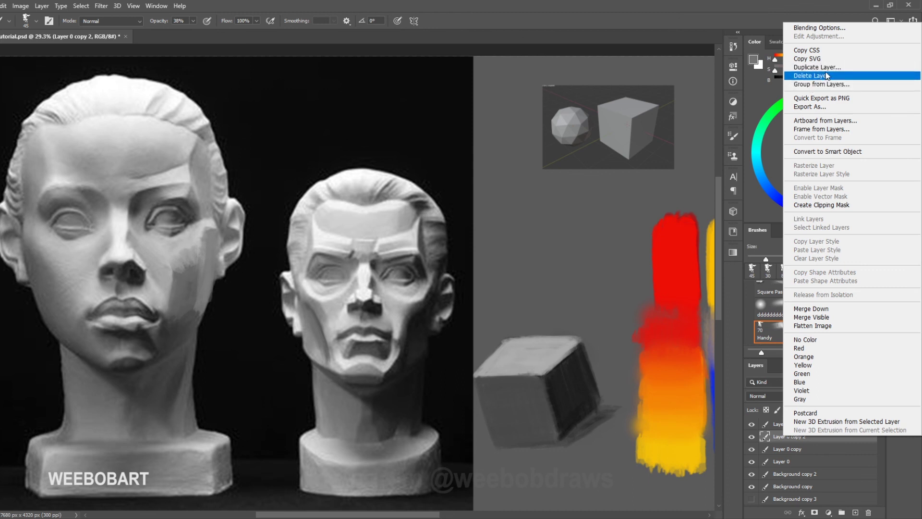
{"action": "left_click", "coordinate": [825, 66]}
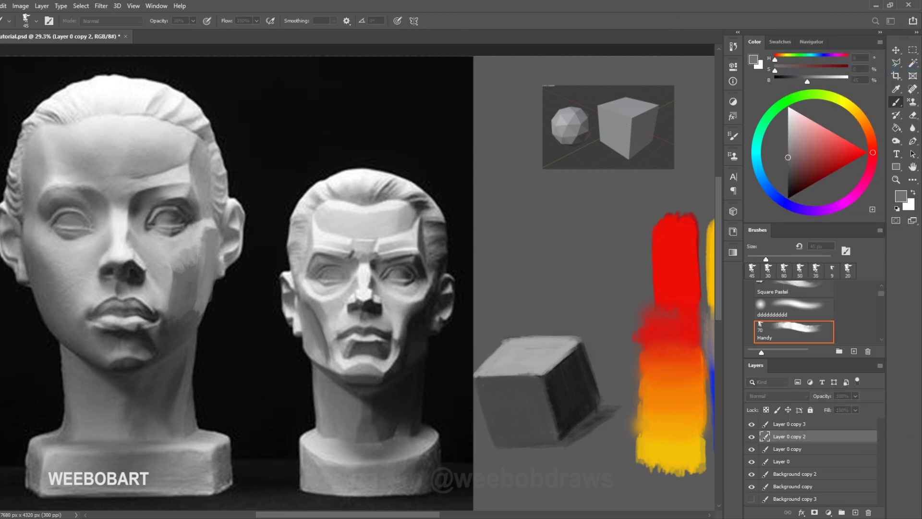
{"action": "key", "text": "Return"}
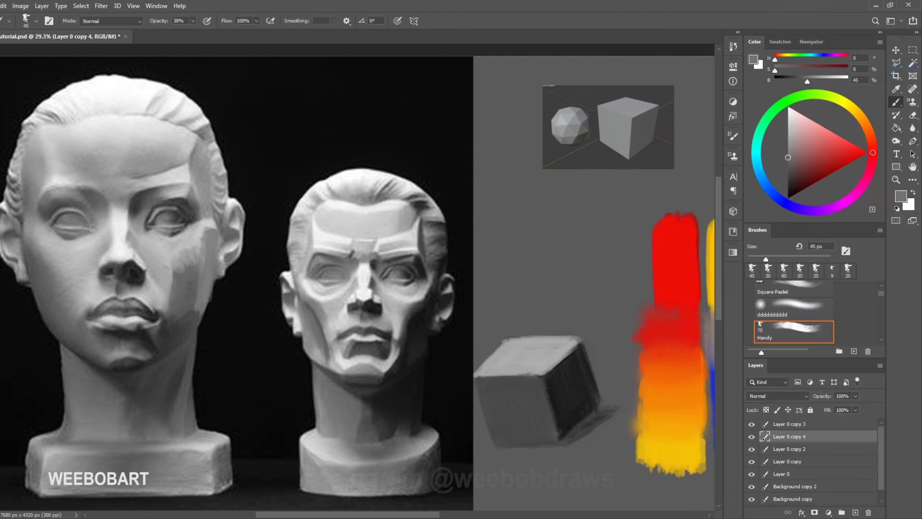
{"action": "left_click_drag", "start_coordinate": [813, 436], "coordinate": [815, 424]}
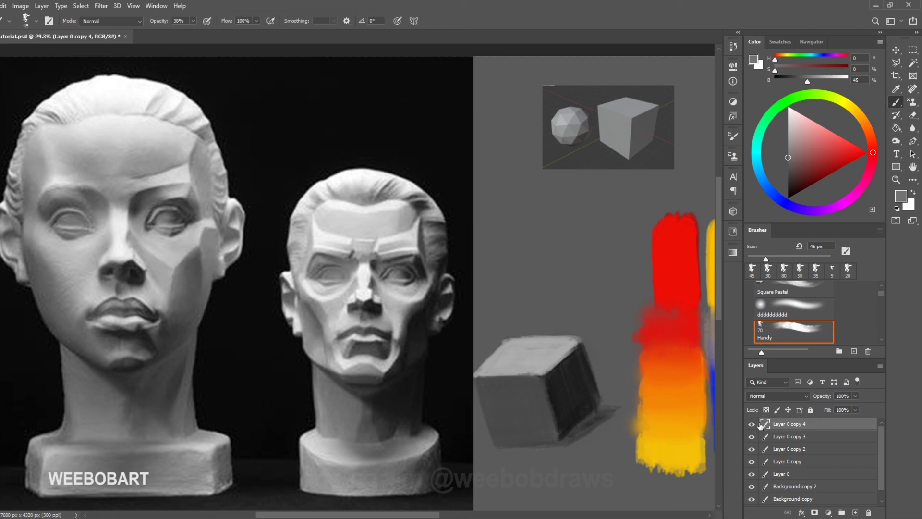
Switch to the soft dddddddddd brush at 125 px and blend the female head's cheek edge with a gray sampled from the cheek
{"action": "left_click", "coordinate": [803, 318]}
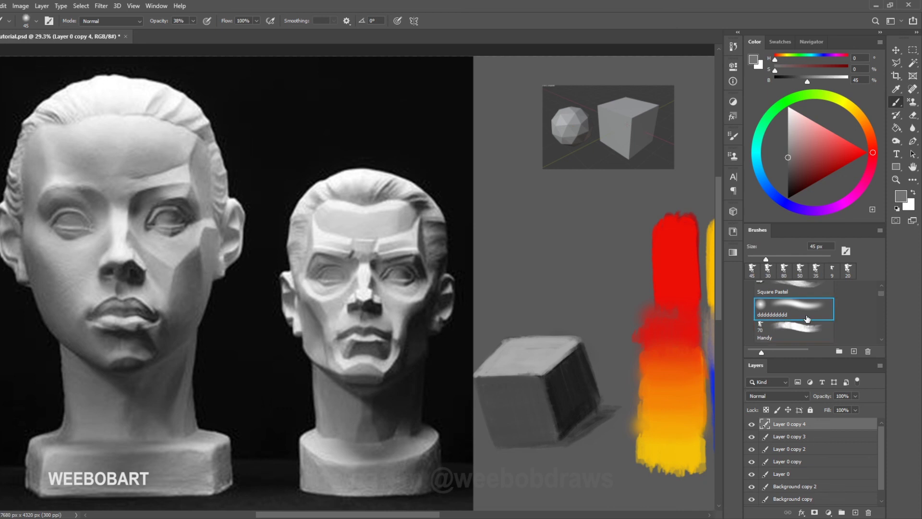
{"action": "key", "text": "bracketright"}
{"action": "key", "text": "bracketright"}
{"action": "key", "text": "bracketright"}
{"action": "key", "text": "bracketright"}
{"action": "key", "text": "bracketright"}
{"action": "key", "text": "bracketright"}
{"action": "left_click", "coordinate": [182, 283], "text": "alt"}
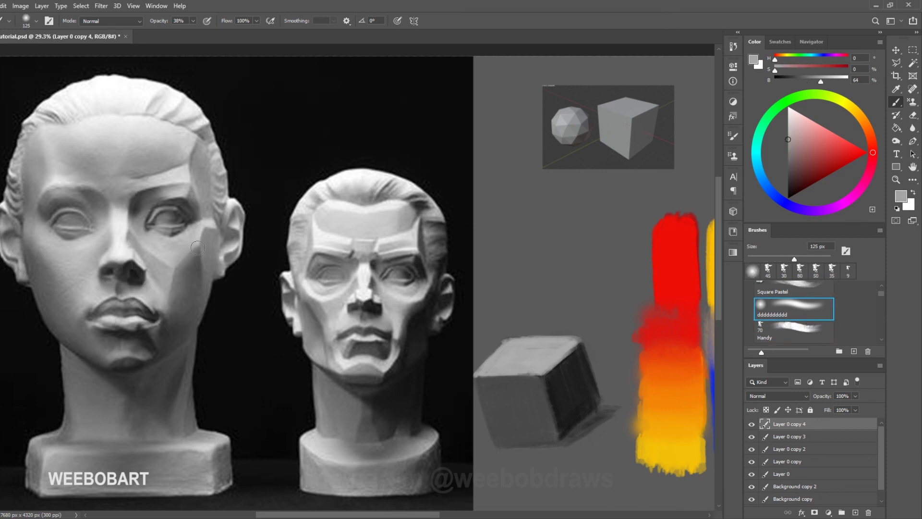
{"action": "mouse_move", "coordinate": [196, 245]}
{"action": "left_mouse_down"}
{"action": "mouse_move", "coordinate": [208, 273]}
{"action": "mouse_move", "coordinate": [204, 259]}
{"action": "mouse_move", "coordinate": [180, 264]}
{"action": "mouse_move", "coordinate": [197, 247]}
{"action": "left_mouse_up"}
Soften the tonal edge on the female head's cheek between nose and jaw using grays sampled on both sides
{"action": "left_click", "coordinate": [172, 305], "text": "alt"}
{"action": "left_click_drag", "start_coordinate": [168, 305], "coordinate": [167, 280]}
{"action": "left_click", "coordinate": [169, 281], "text": "alt"}
{"action": "left_click", "coordinate": [159, 261], "text": "alt"}
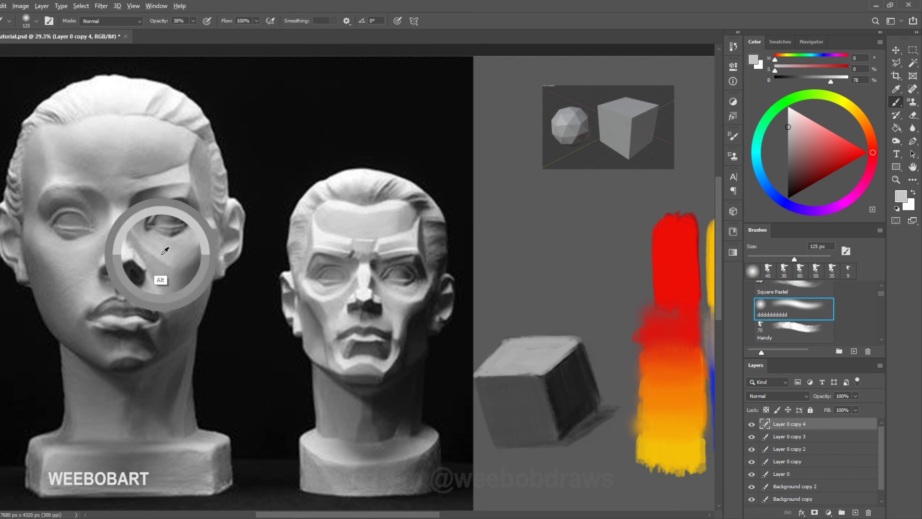
{"action": "left_click", "coordinate": [157, 288], "text": "alt"}
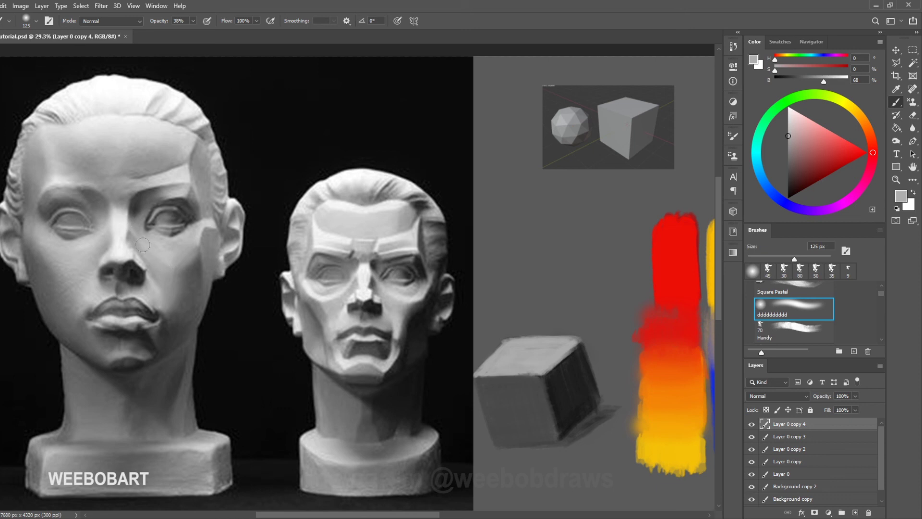
Blend the female head's outer cheek up toward the ear with light and mid grays sampled along the edge
{"action": "left_click", "coordinate": [169, 265], "text": "alt"}
{"action": "left_click", "coordinate": [185, 294], "text": "alt"}
{"action": "left_click", "coordinate": [175, 283], "text": "alt"}
{"action": "left_click", "coordinate": [200, 237], "text": "alt"}
{"action": "left_click_drag", "start_coordinate": [202, 261], "coordinate": [198, 240]}
{"action": "left_click", "coordinate": [200, 238], "text": "alt"}
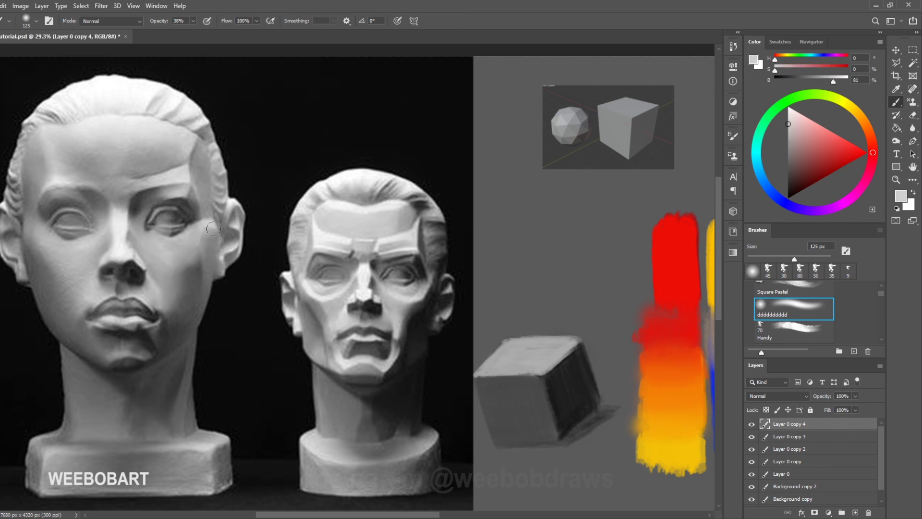
Reduce the soft brush to 80 px and refine the cheek edge beside the female head's ear with sampled grays
{"action": "left_click", "coordinate": [210, 247], "text": "alt"}
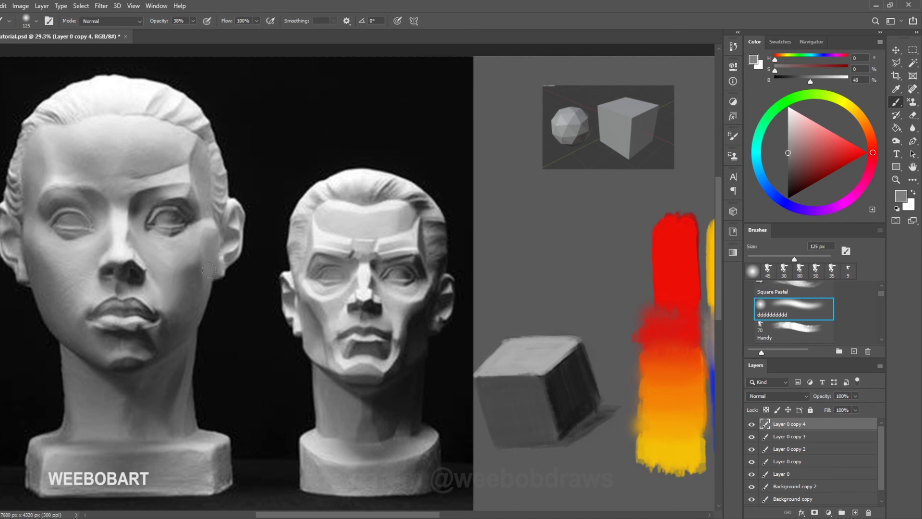
{"action": "left_click", "coordinate": [209, 230], "text": "alt"}
{"action": "key", "text": "bracketleft"}
{"action": "key", "text": "bracketleft"}
{"action": "key", "text": "bracketleft"}
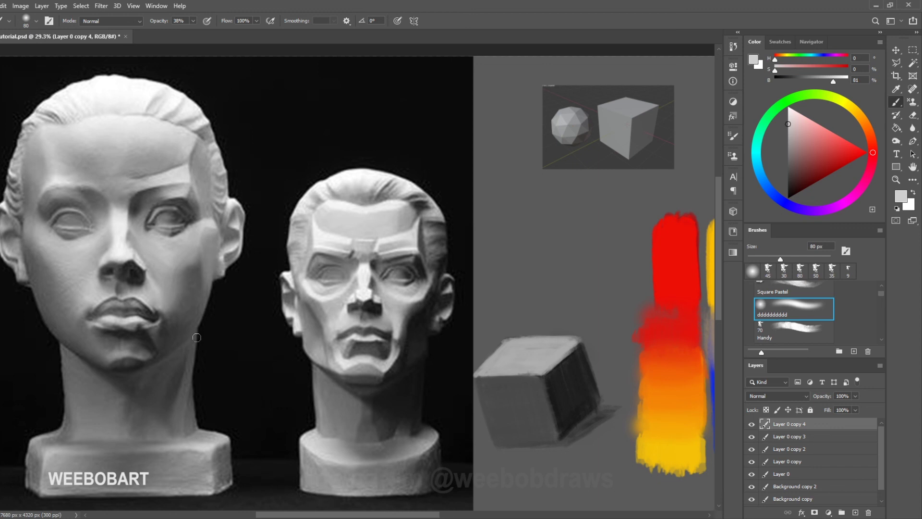
{"action": "left_click", "coordinate": [205, 262], "text": "alt"}
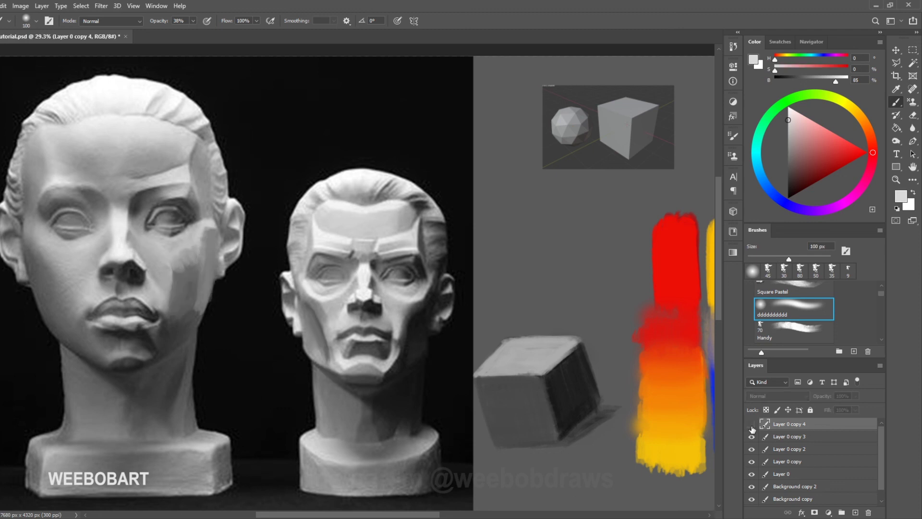
Toggle the visibility of Layer 0 copy 4 to compare the soft-brush blend with the textured blend
{"action": "left_click", "coordinate": [752, 426]}
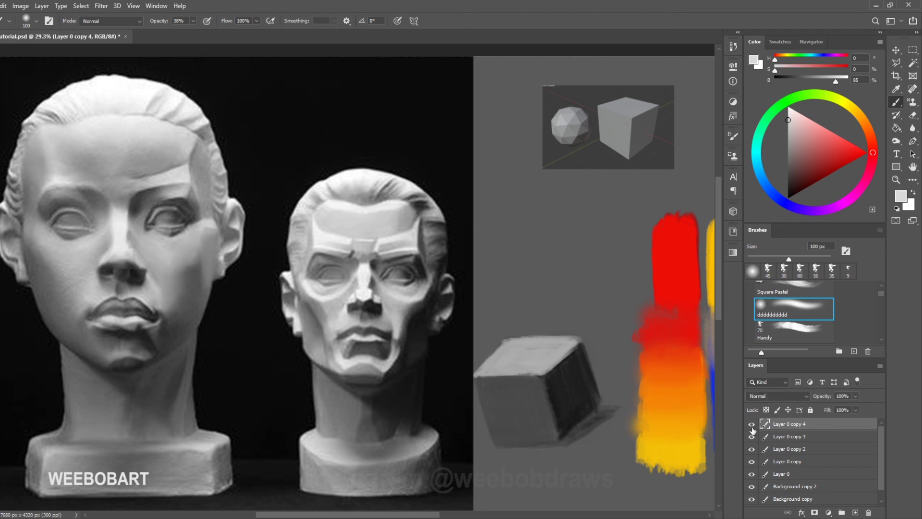
{"action": "left_click", "coordinate": [752, 426]}
{"action": "left_click", "coordinate": [752, 426]}
{"action": "left_click", "coordinate": [752, 426]}
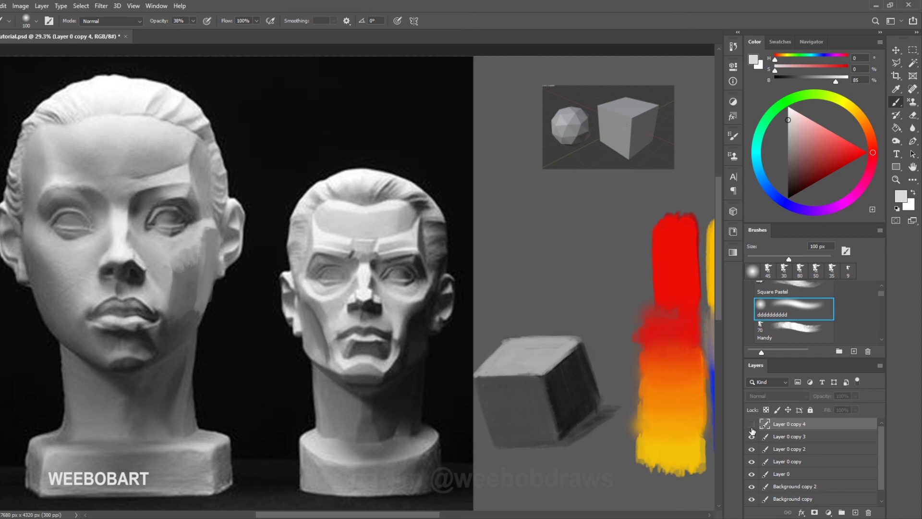
Hide Layer 0 copy 3 and toggle Layer 0 copy 4 to compare the soft blend with the unblended heads, leaving copy 4 shown
{"action": "left_click", "coordinate": [751, 436]}
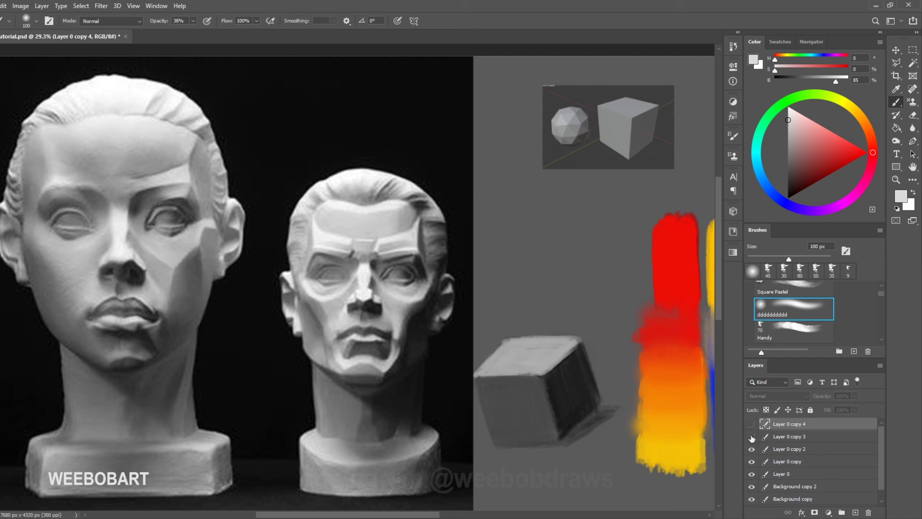
{"action": "left_click", "coordinate": [753, 425]}
{"action": "left_click", "coordinate": [753, 424]}
{"action": "left_click", "coordinate": [753, 425]}
{"action": "left_click", "coordinate": [753, 424]}
{"action": "left_click", "coordinate": [753, 425]}
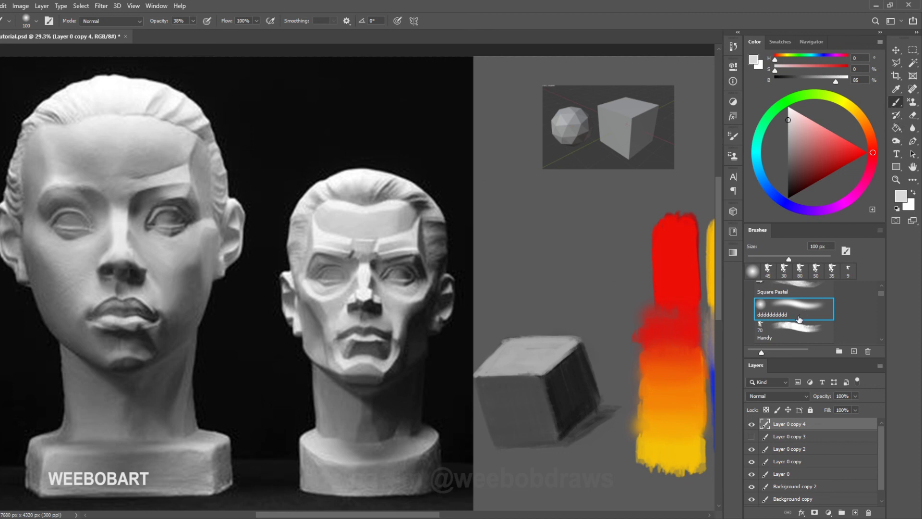
Switch to the Handy brush at 175 px and paint a short vertical light gray stroke beside the sphere and cube reference
{"action": "left_click", "coordinate": [800, 328]}
{"action": "key", "text": "bracketright"}
{"action": "key", "text": "bracketright"}
{"action": "key", "text": "bracketright"}
{"action": "key", "text": "bracketright"}
{"action": "key", "text": "bracketright"}
{"action": "key", "text": "bracketright"}
{"action": "mouse_move", "coordinate": [497, 170]}
{"action": "left_mouse_down"}
{"action": "mouse_move", "coordinate": [494, 214]}
{"action": "mouse_move", "coordinate": [483, 202]}
{"action": "mouse_move", "coordinate": [498, 157]}
{"action": "mouse_move", "coordinate": [499, 218]}
{"action": "left_mouse_up"}
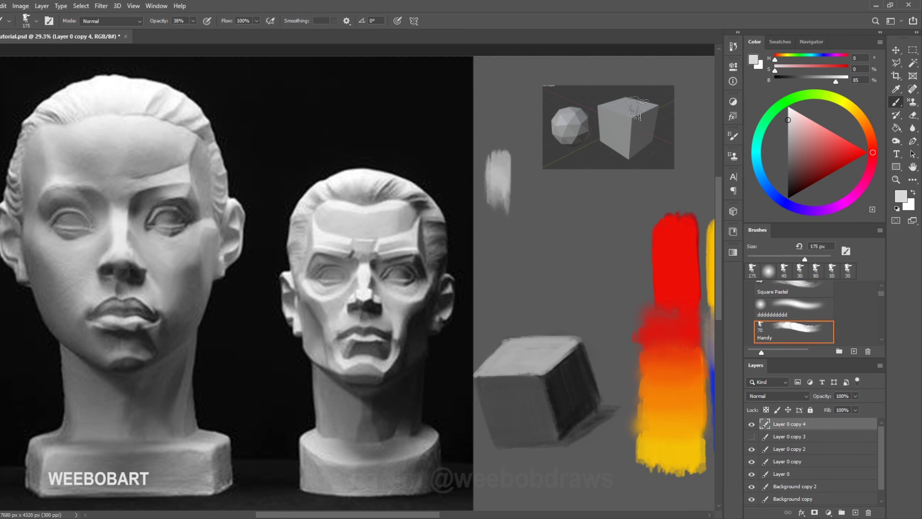
Return to the soft dddddddddd brush at 175 px, sample the gray stroke and paint over and below it with soft edges
{"action": "left_click", "coordinate": [807, 315]}
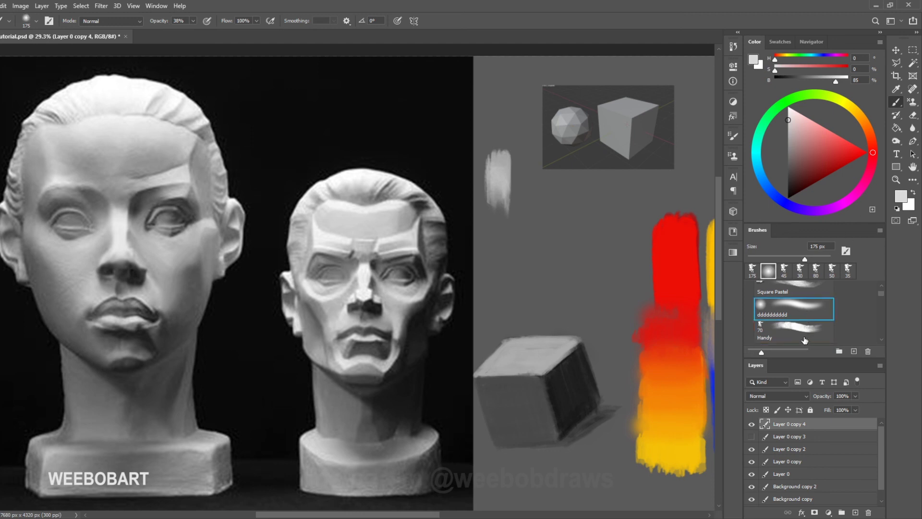
{"action": "left_click", "coordinate": [499, 190], "text": "alt"}
{"action": "left_click_drag", "start_coordinate": [499, 190], "coordinate": [499, 264]}
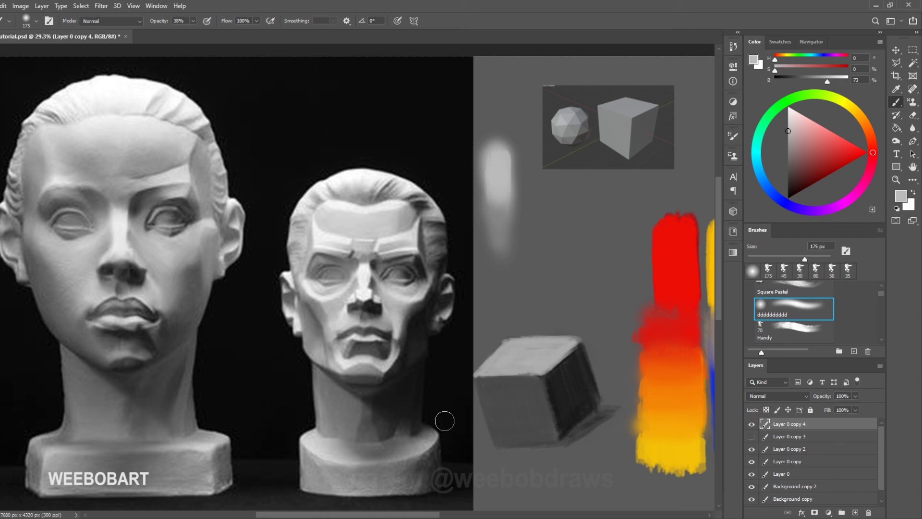
{"action": "scroll", "coordinate": [626, 293], "scroll_direction": "down", "scroll_amount": 2}
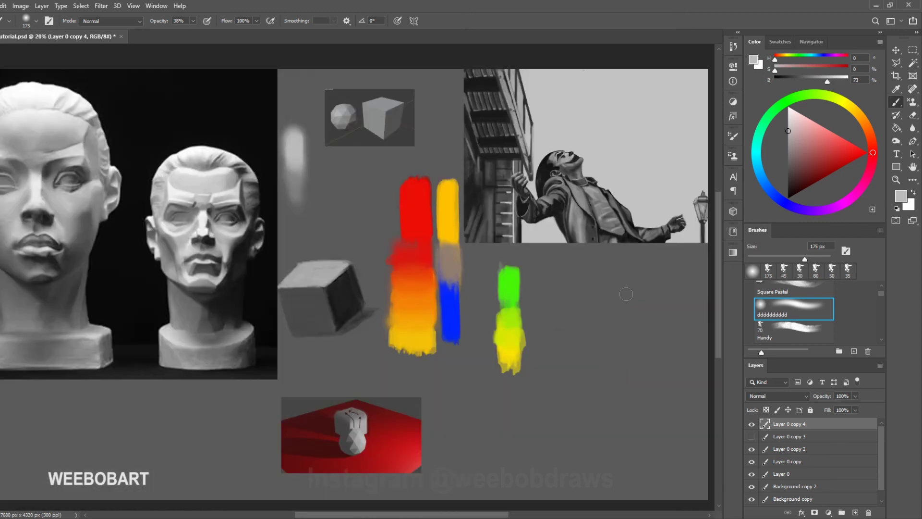